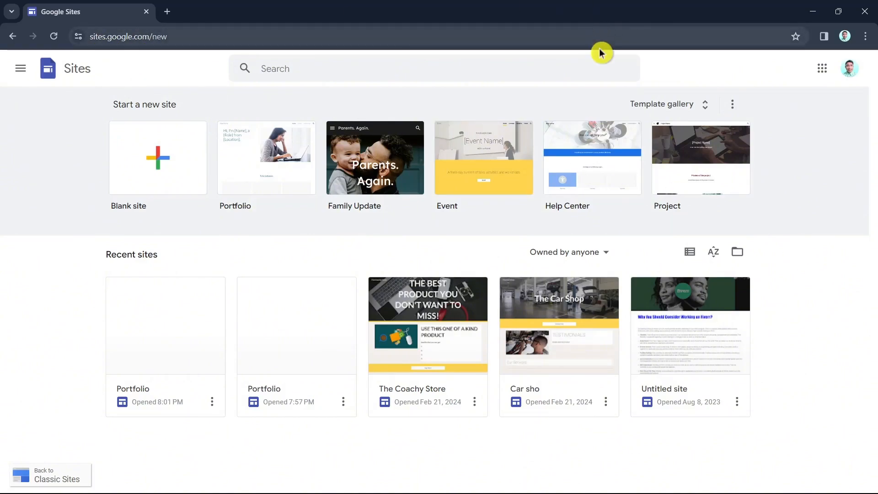
{"action": "left_click", "coordinate": [851, 73]}
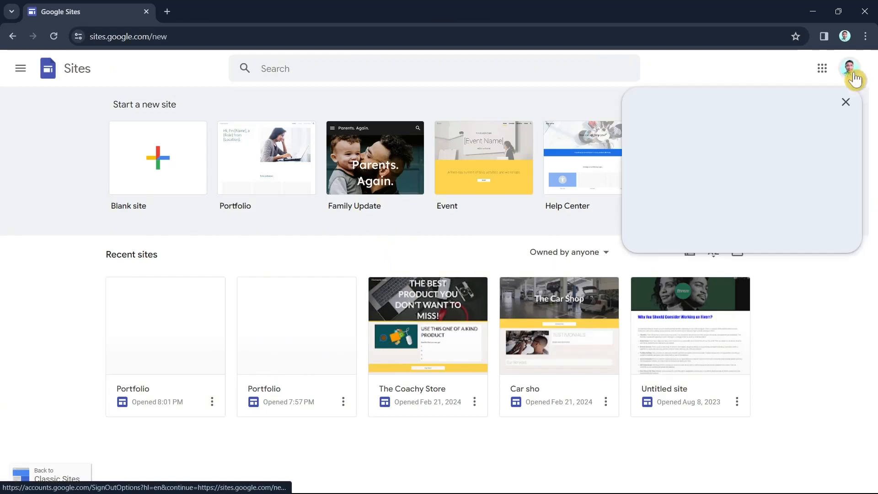
{"action": "left_click", "coordinate": [849, 69]}
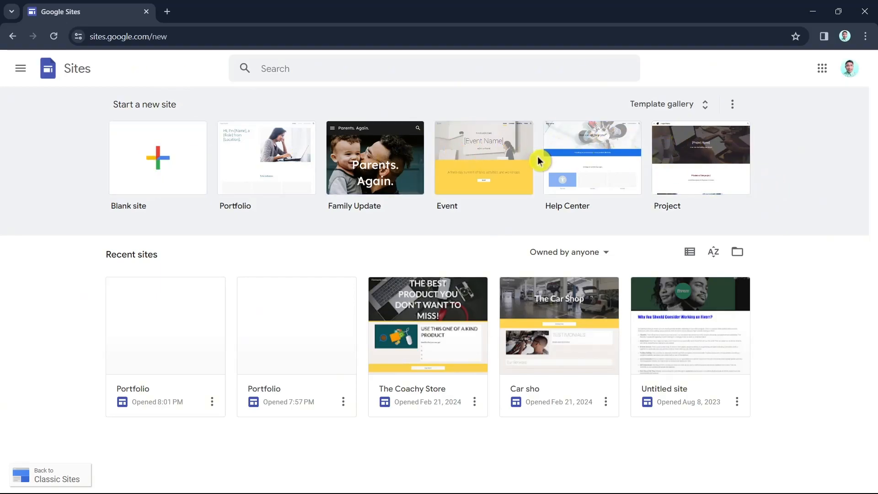
- Browse the full template gallery and create a new site from the Portfolio template in the Personal section
{"action": "left_click", "coordinate": [676, 114]}
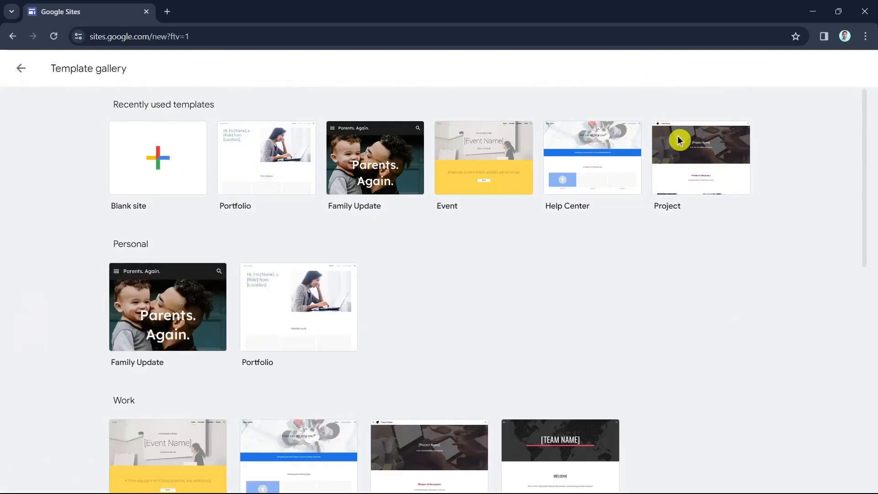
{"action": "scroll", "coordinate": [794, 334], "scroll_direction": "down", "scroll_amount": 10}
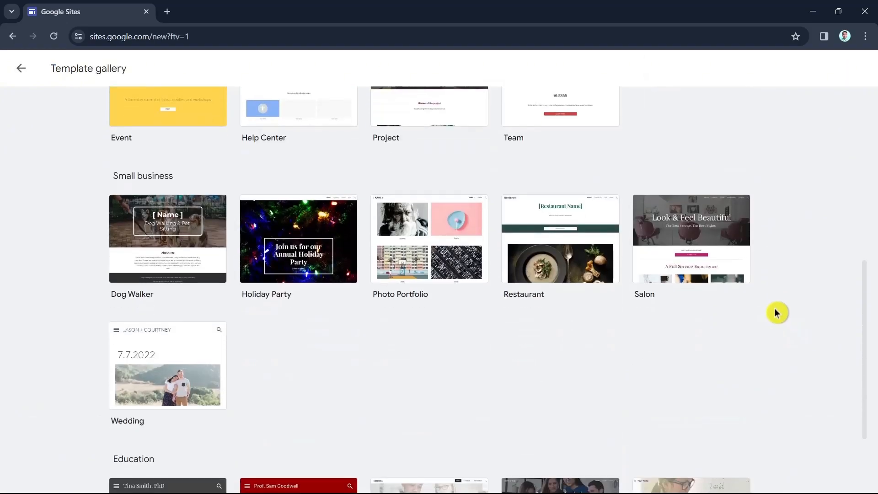
{"action": "scroll", "coordinate": [775, 310], "scroll_direction": "up", "scroll_amount": 10}
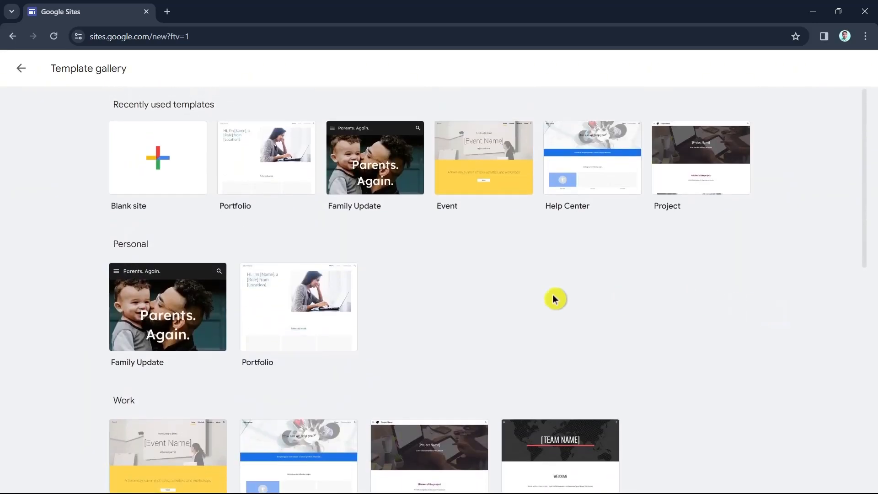
{"action": "scroll", "coordinate": [465, 295], "scroll_direction": "down", "scroll_amount": 2}
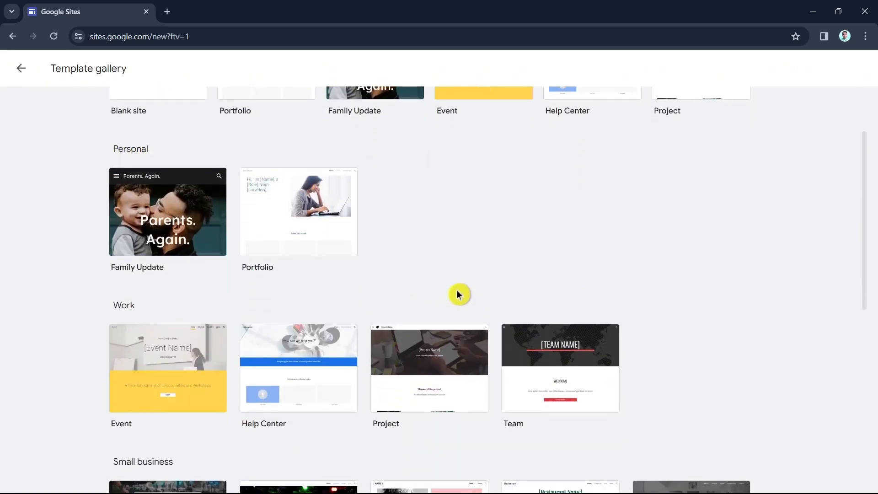
{"action": "scroll", "coordinate": [594, 268], "scroll_direction": "down", "scroll_amount": 4}
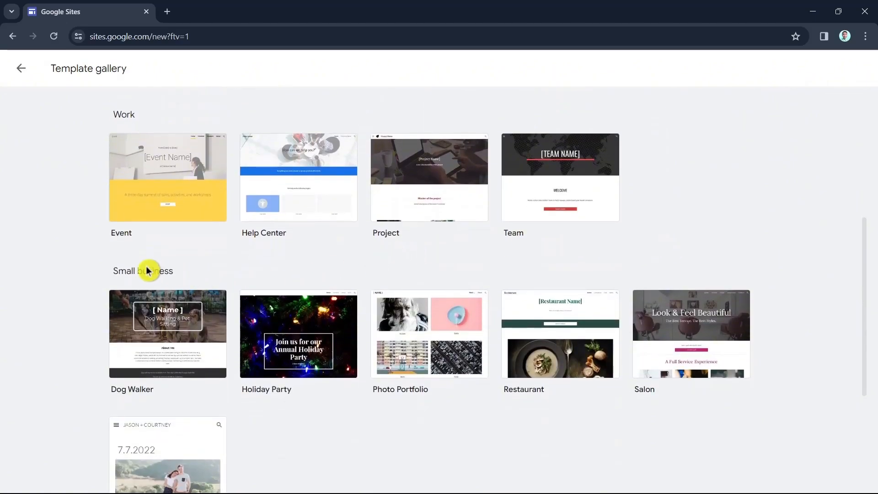
{"action": "scroll", "coordinate": [439, 260], "scroll_direction": "down", "scroll_amount": 4}
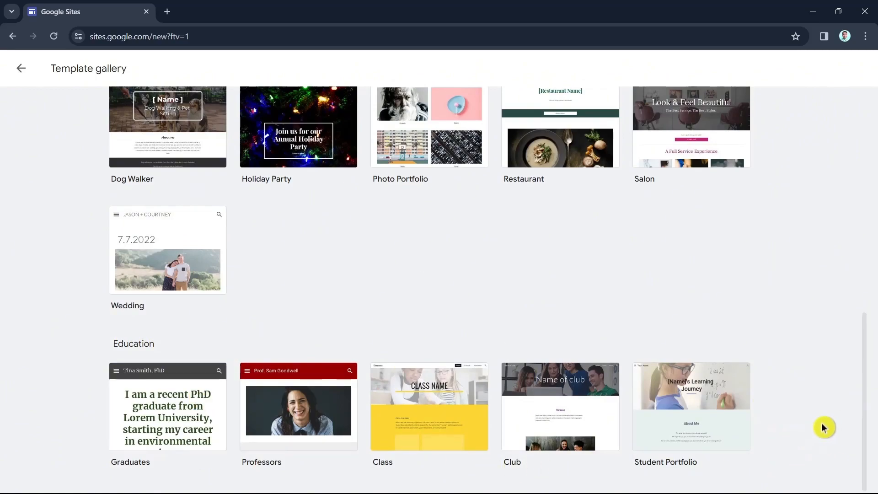
{"action": "scroll", "coordinate": [797, 423], "scroll_direction": "up", "scroll_amount": 4}
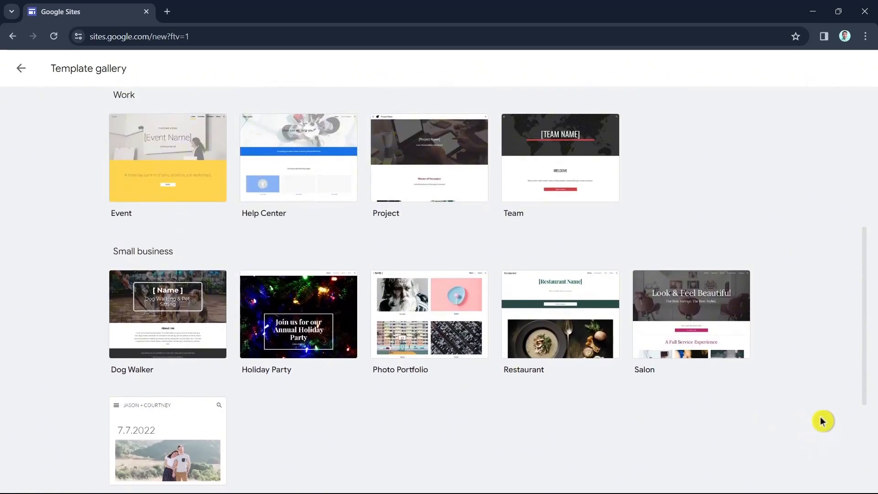
{"action": "scroll", "coordinate": [822, 421], "scroll_direction": "up", "scroll_amount": 6}
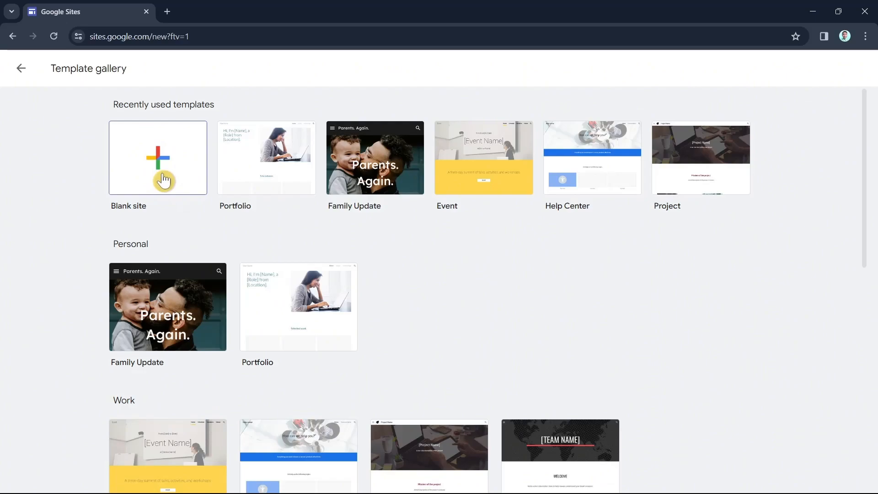
{"action": "left_click", "coordinate": [305, 322]}
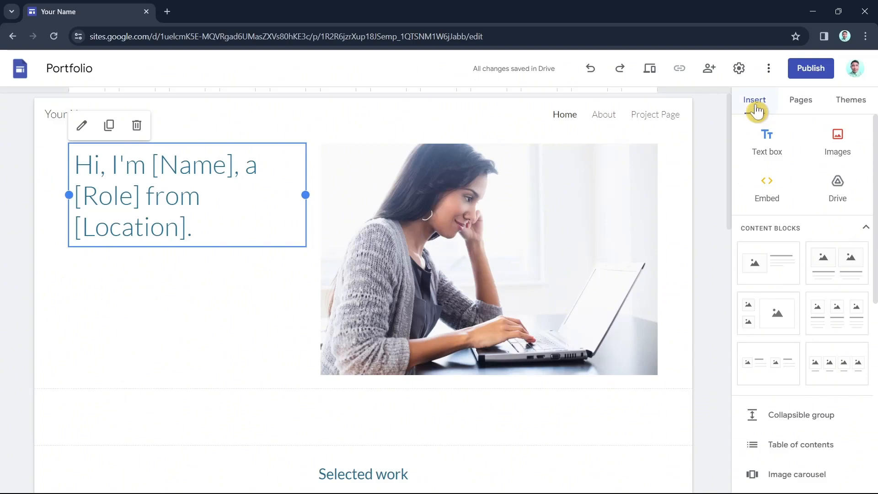
- Look through the site's page list and theme choices, and return to the insertable content elements
{"action": "left_click", "coordinate": [807, 107]}
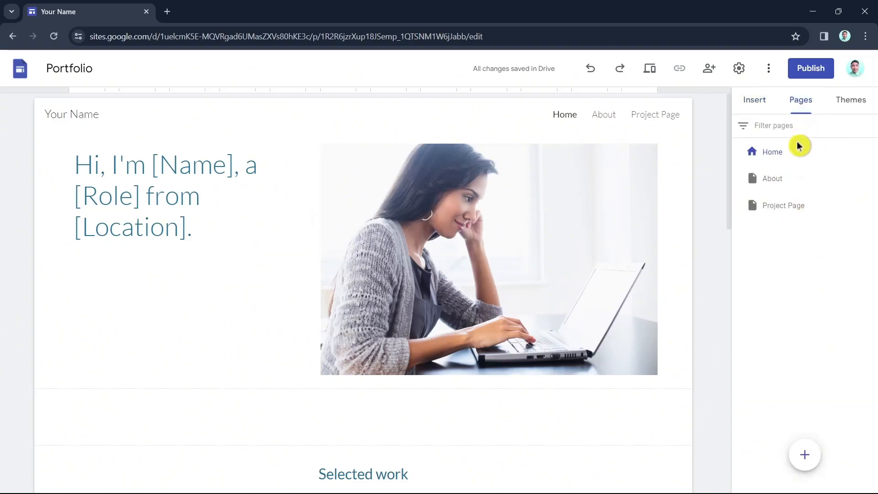
{"action": "left_click", "coordinate": [848, 100]}
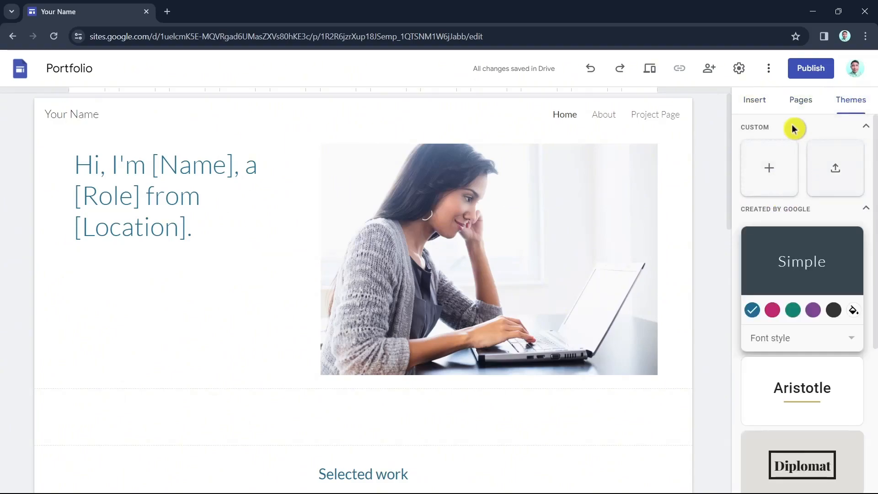
{"action": "left_click", "coordinate": [759, 101]}
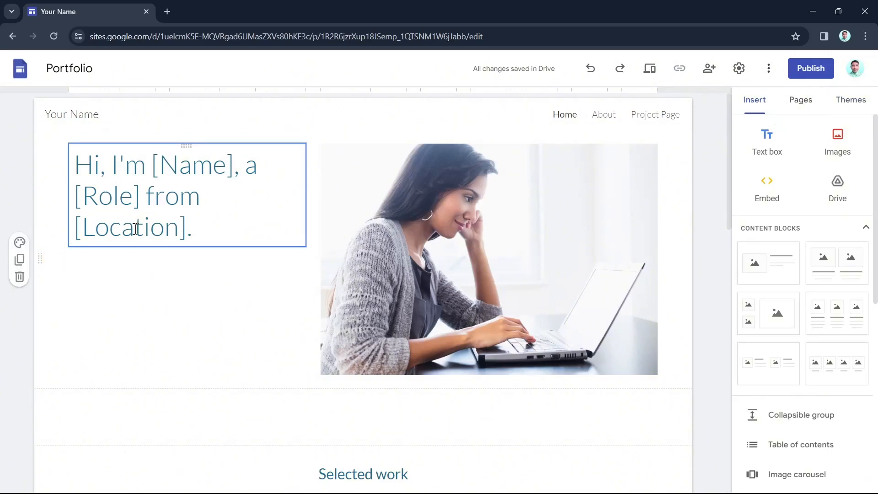
- Examine the Home page's editable elements, from the intro heading and photo to the Selected work section and its placeholder blocks
{"action": "scroll", "coordinate": [548, 316], "scroll_direction": "down", "scroll_amount": 2}
{"action": "scroll", "coordinate": [502, 353], "scroll_direction": "up", "scroll_amount": 2}
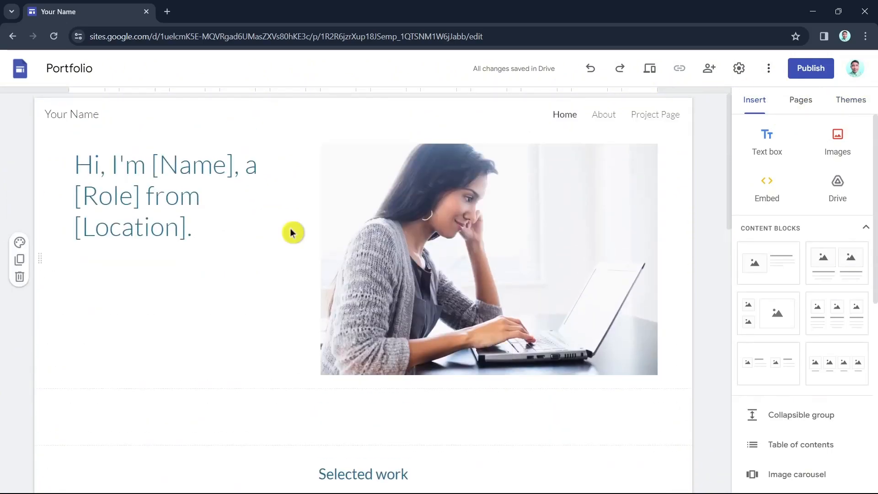
{"action": "left_click", "coordinate": [165, 195]}
{"action": "left_click", "coordinate": [434, 241]}
{"action": "scroll", "coordinate": [472, 246], "scroll_direction": "down", "scroll_amount": 4}
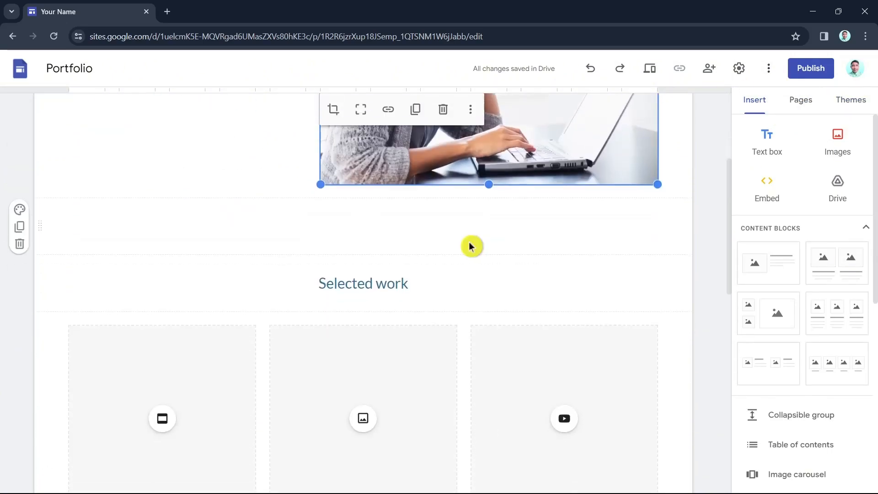
{"action": "left_click", "coordinate": [366, 282]}
{"action": "scroll", "coordinate": [348, 269], "scroll_direction": "down", "scroll_amount": 4}
{"action": "left_click", "coordinate": [265, 238]}
{"action": "left_click", "coordinate": [363, 208]}
{"action": "left_click", "coordinate": [570, 204]}
{"action": "scroll", "coordinate": [411, 224], "scroll_direction": "down", "scroll_amount": 1}
{"action": "left_click", "coordinate": [254, 247]}
{"action": "left_click", "coordinate": [363, 222]}
{"action": "left_click", "coordinate": [564, 231]}
{"action": "scroll", "coordinate": [513, 304], "scroll_direction": "up", "scroll_amount": 10}
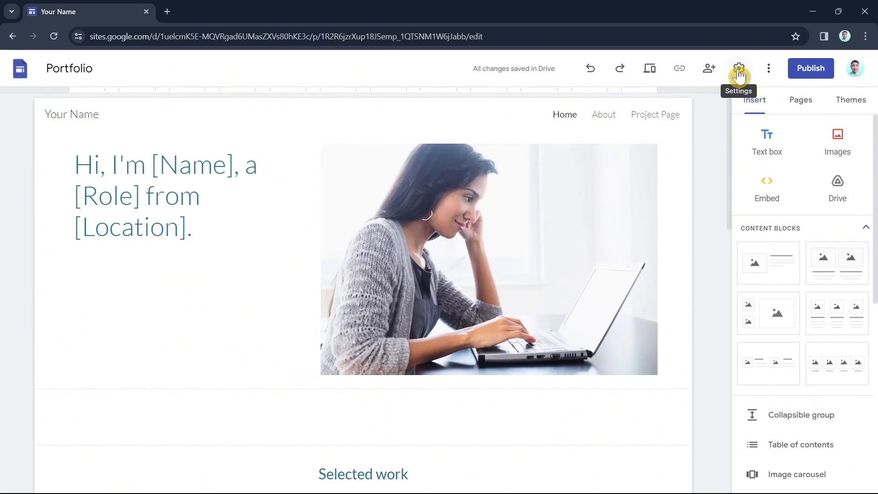
- Open the site's navigation settings, try the Side mode, and set the mode back to Top
{"action": "left_click", "coordinate": [739, 73]}
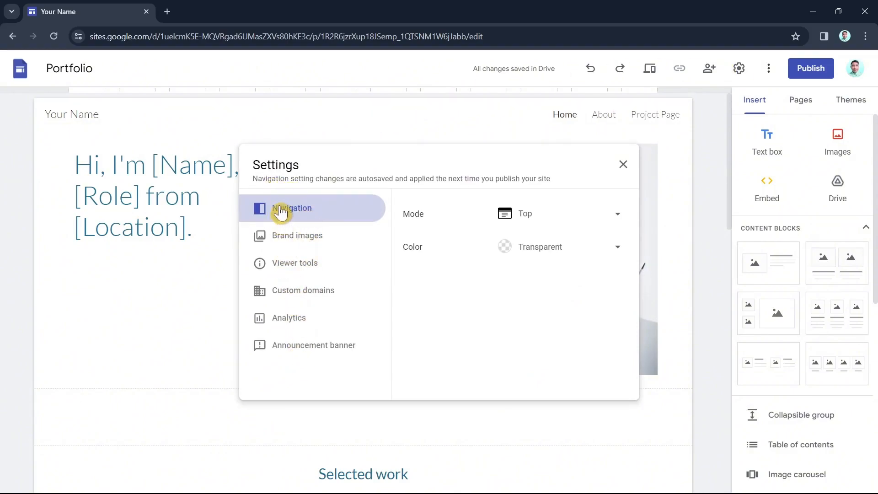
{"action": "left_click", "coordinate": [578, 225]}
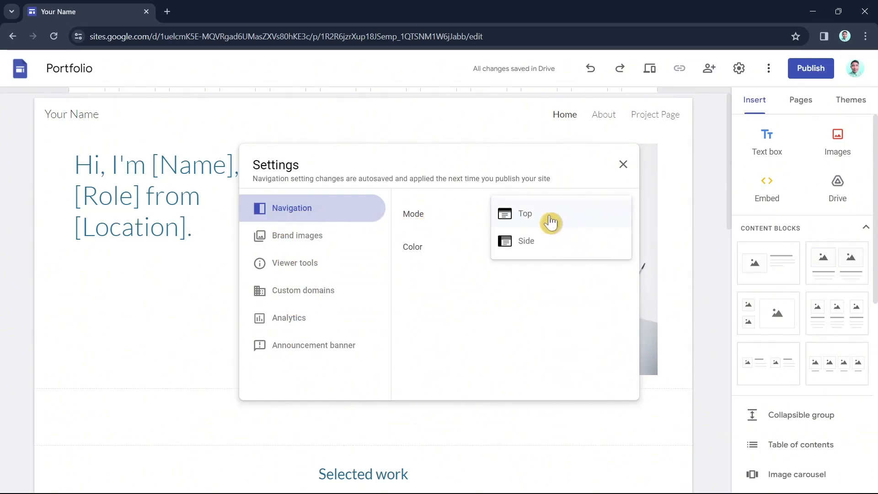
{"action": "left_click", "coordinate": [531, 243]}
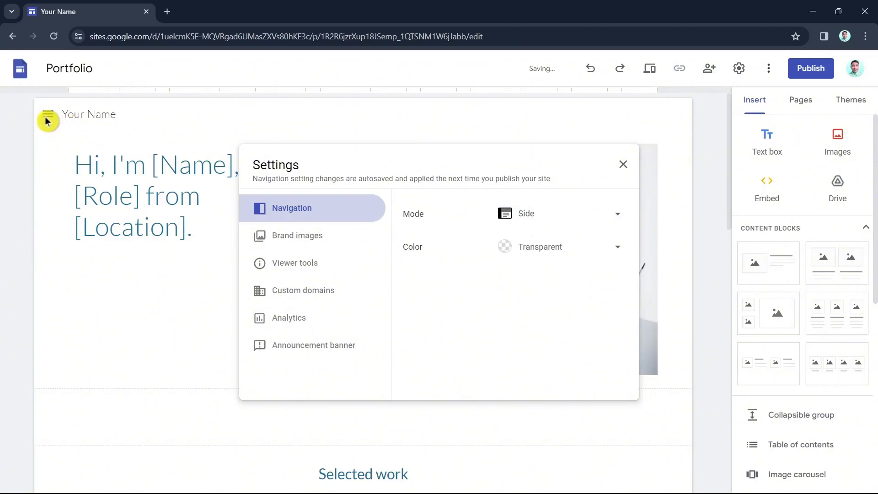
{"action": "left_click", "coordinate": [578, 220]}
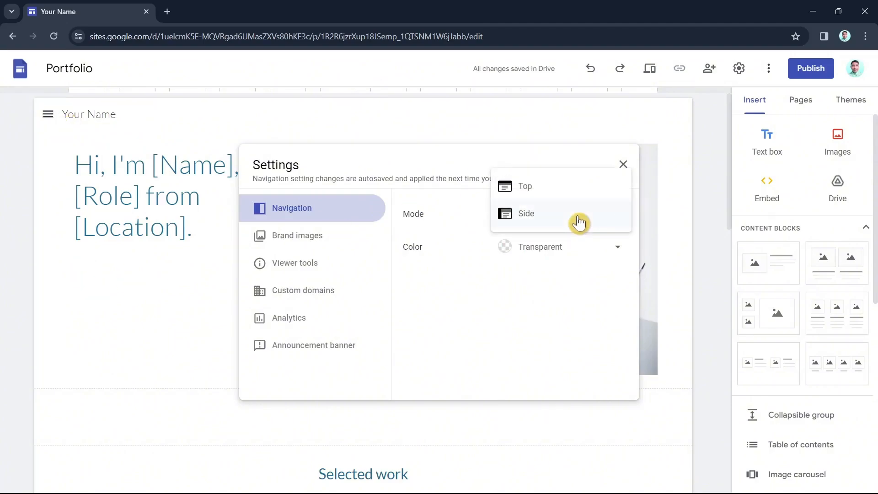
{"action": "left_click", "coordinate": [554, 186]}
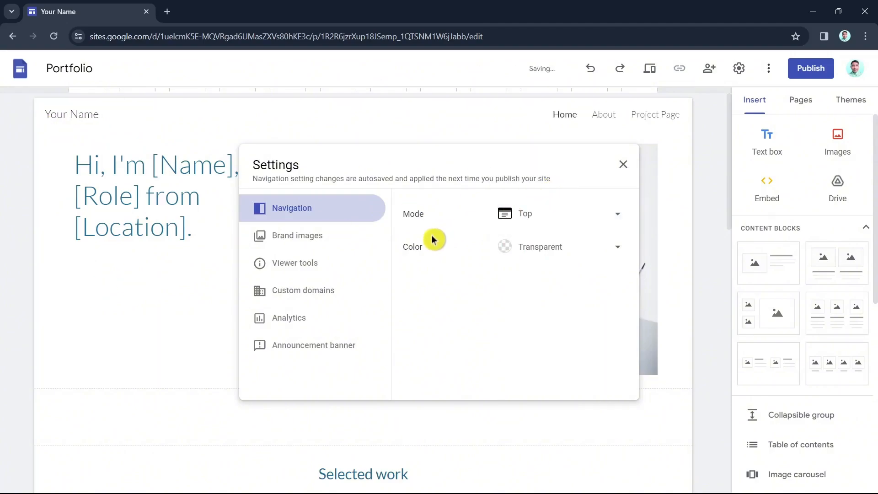
- Try White and another color for the site navigation, and set the color back to Transparent
{"action": "left_click", "coordinate": [549, 252]}
{"action": "left_click", "coordinate": [551, 275]}
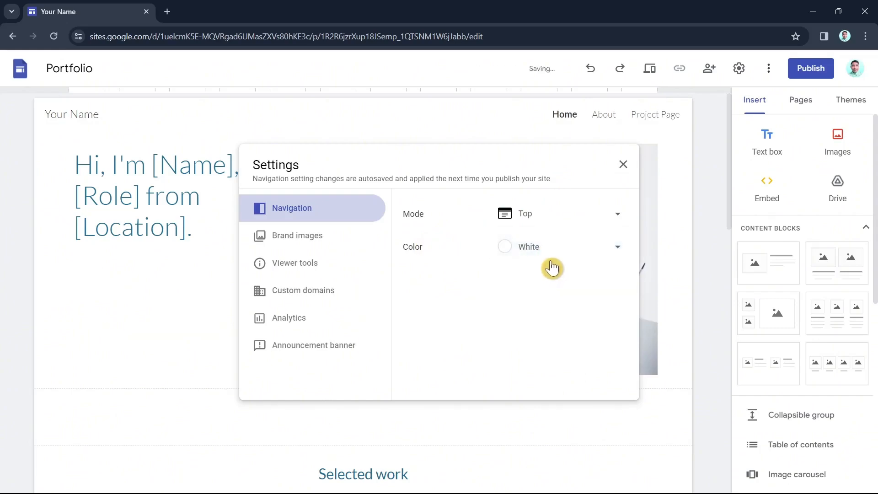
{"action": "left_click", "coordinate": [556, 251]}
{"action": "left_click", "coordinate": [552, 277]}
{"action": "left_click", "coordinate": [557, 256]}
{"action": "left_click", "coordinate": [541, 194]}
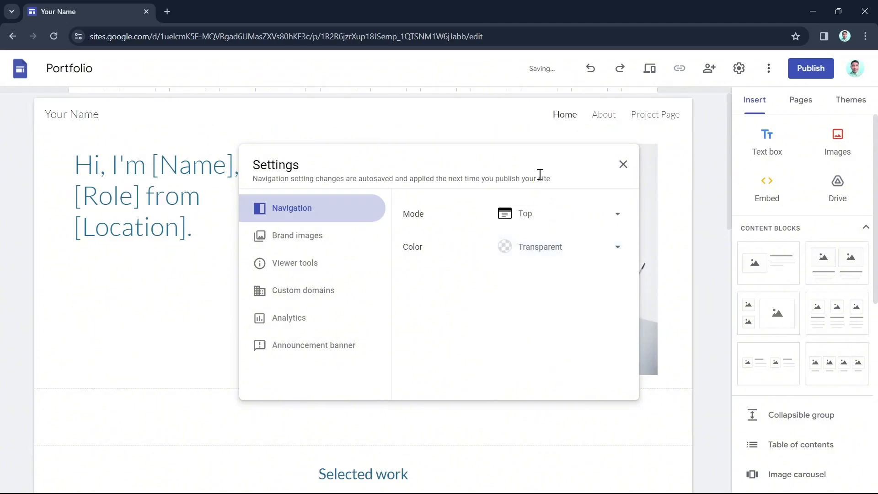
- Upload the SVG emblem image as the site's logo in the brand images settings and view the favicon options
{"action": "left_click", "coordinate": [285, 244]}
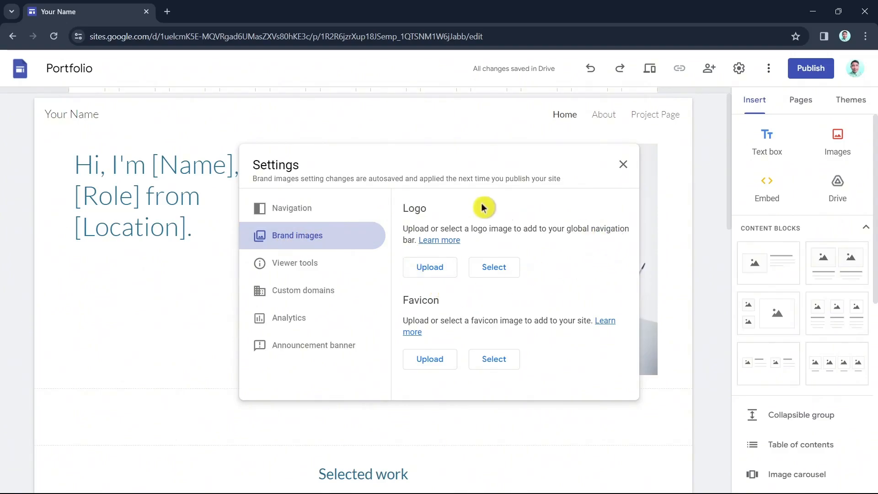
{"action": "left_click", "coordinate": [440, 270]}
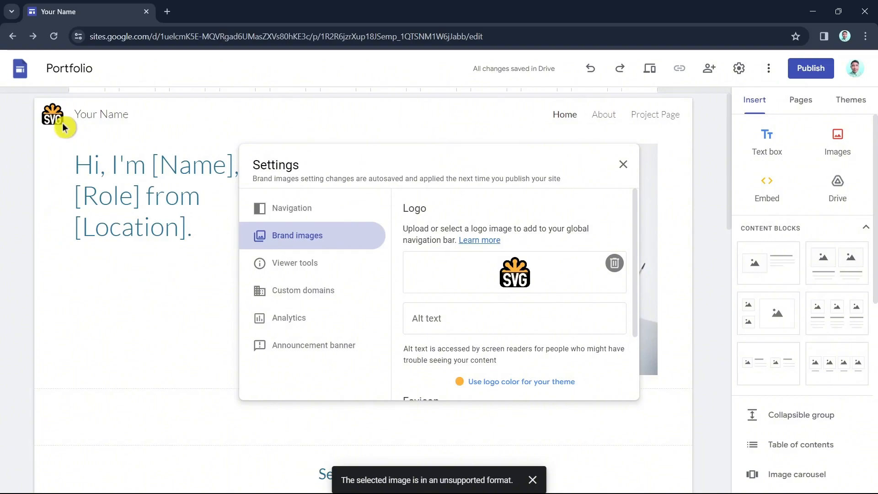
{"action": "scroll", "coordinate": [520, 327], "scroll_direction": "down", "scroll_amount": 2}
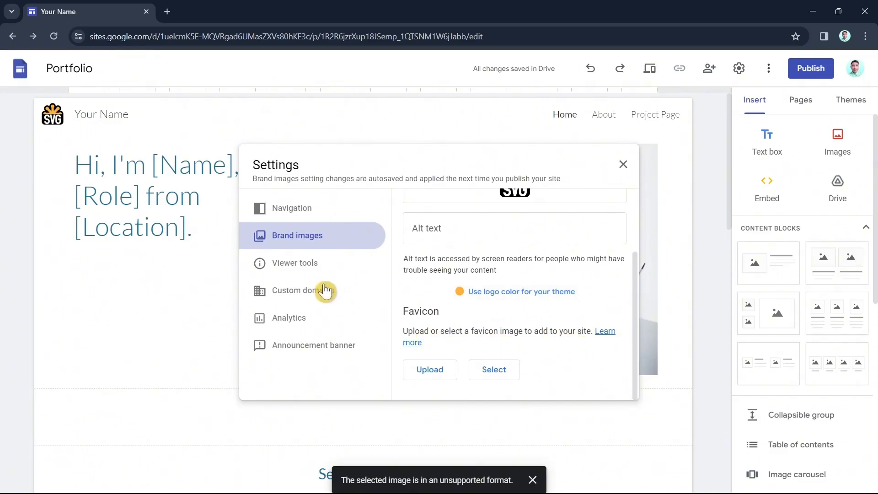
- Review the site's viewer tools, custom domains and analytics settings
{"action": "left_click", "coordinate": [301, 265]}
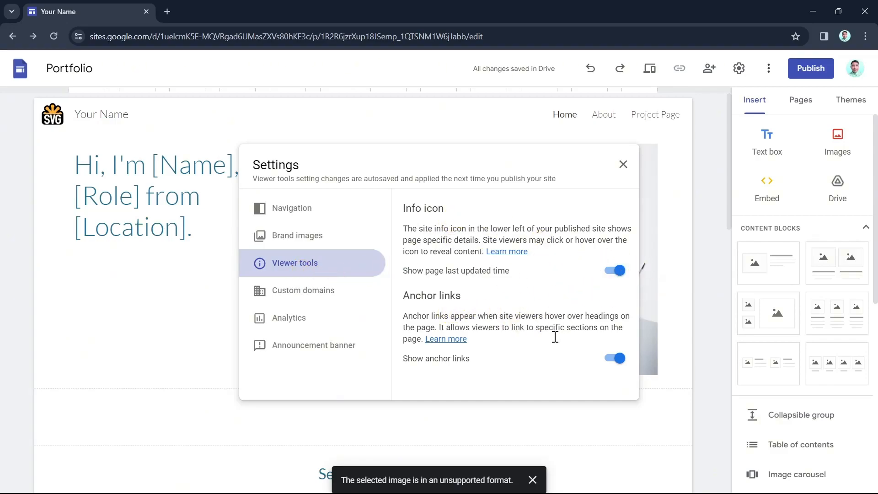
{"action": "left_click", "coordinate": [327, 296]}
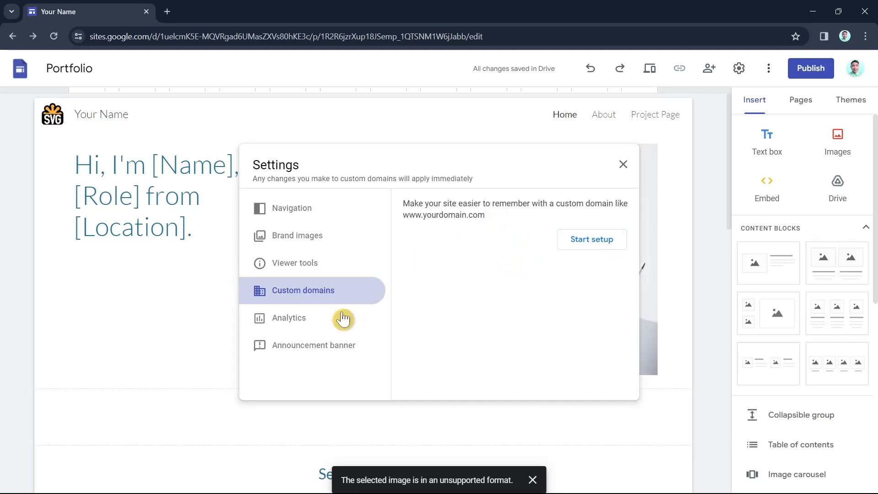
{"action": "left_click", "coordinate": [302, 325]}
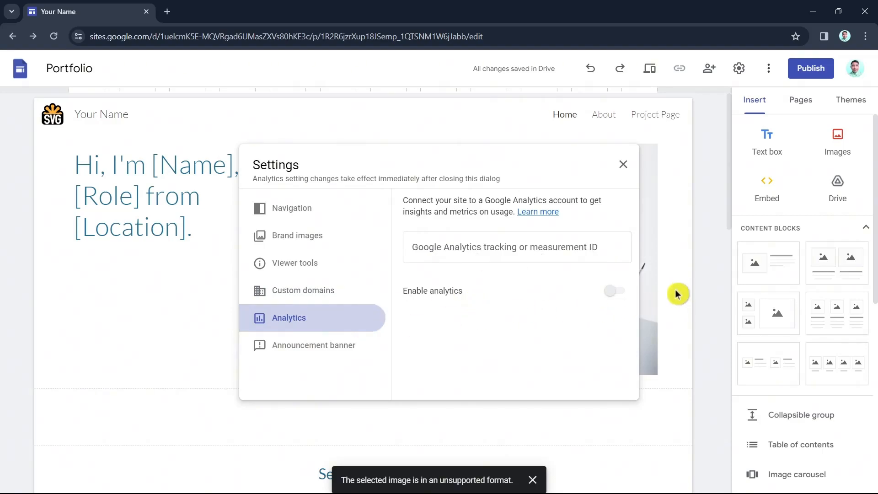
- Turn on the announcement banner with a red color and the message "This is my portfolio", and look over its button and visibility options
{"action": "left_click", "coordinate": [338, 349]}
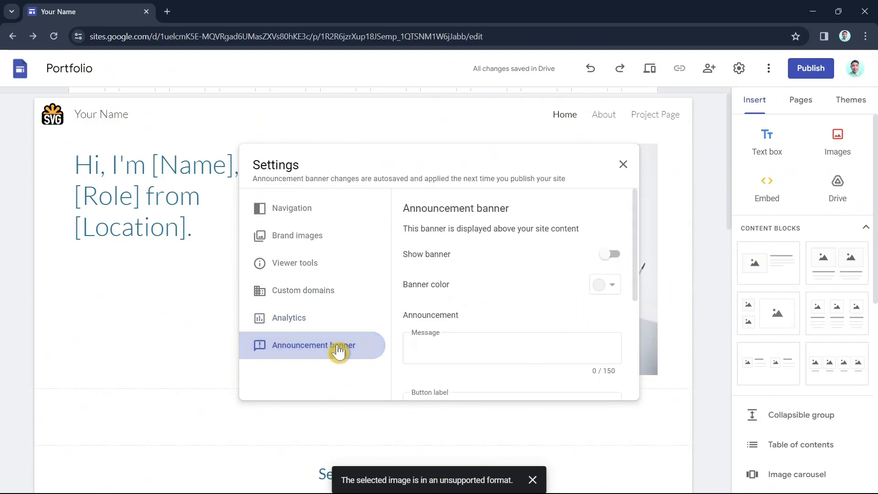
{"action": "left_click", "coordinate": [613, 255]}
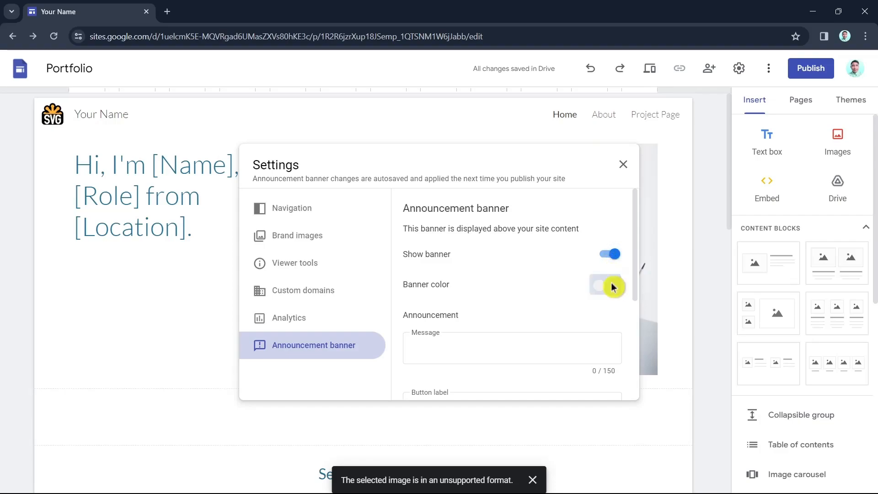
{"action": "left_click", "coordinate": [606, 286]}
{"action": "left_click", "coordinate": [582, 329]}
{"action": "left_click", "coordinate": [487, 351]}
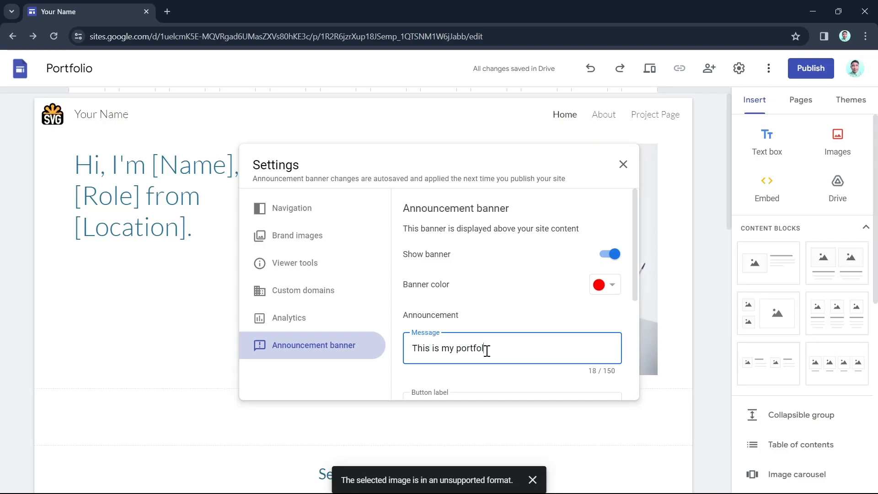
{"action": "scroll", "coordinate": [487, 351], "scroll_direction": "down", "scroll_amount": 4}
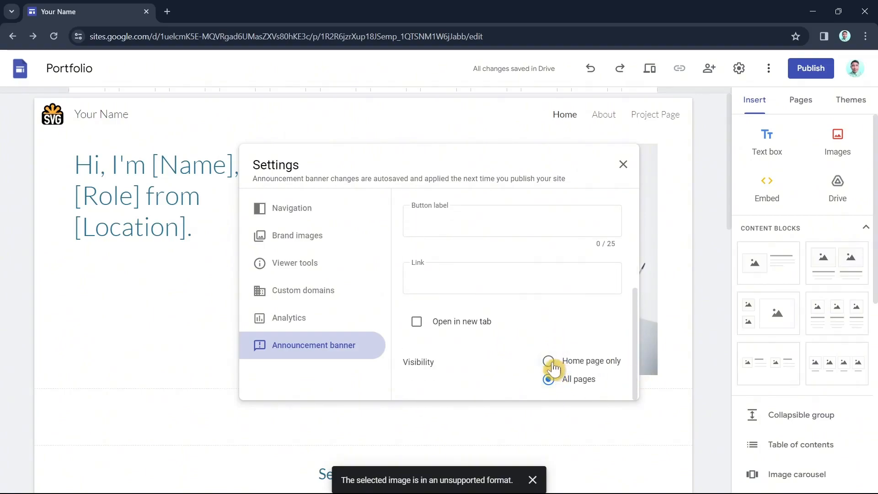
{"action": "scroll", "coordinate": [592, 377], "scroll_direction": "up", "scroll_amount": 4}
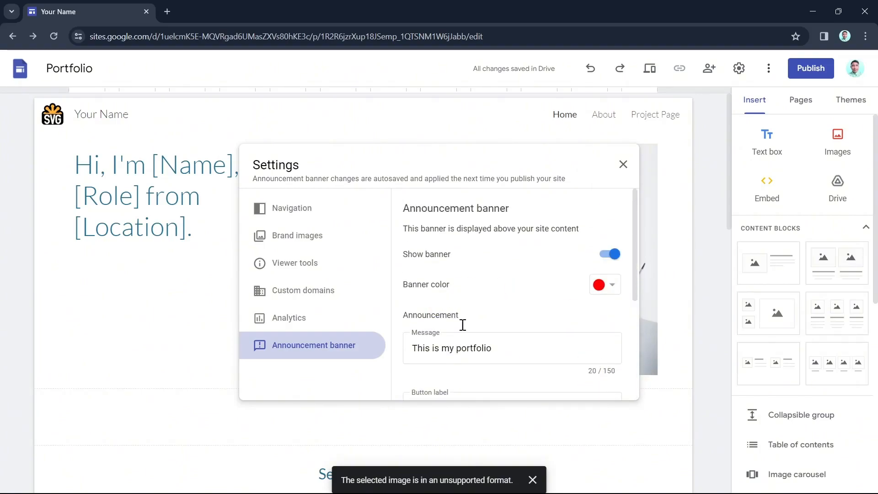
- Close the site settings and replace the "Your Name" site name in the page header with the portfolio owner's full name
{"action": "left_click", "coordinate": [626, 162]}
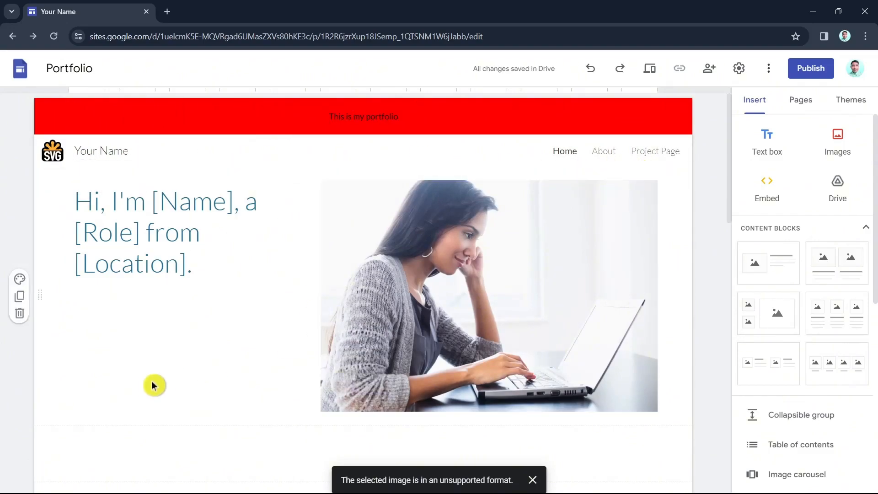
{"action": "left_click", "coordinate": [118, 152]}
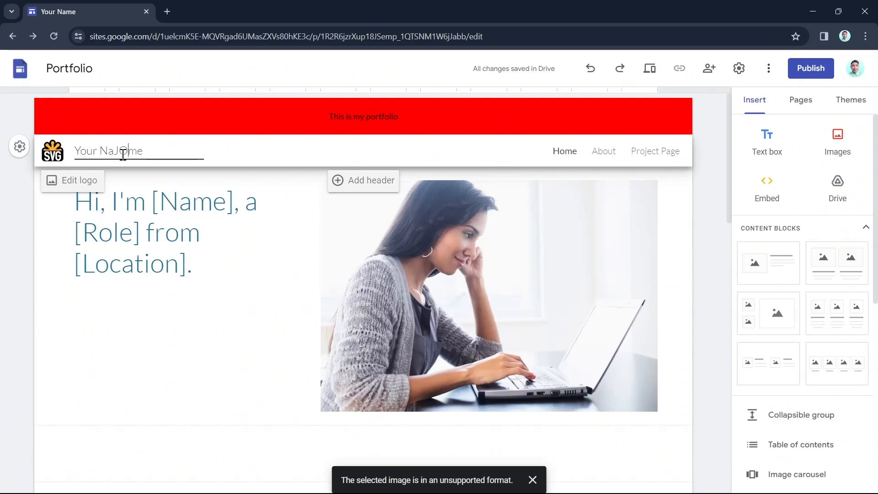
{"action": "type", "text": "JO"}
{"action": "left_click_drag", "start_coordinate": [143, 152], "coordinate": [76, 151]}
{"action": "key", "text": "BackSpace"}
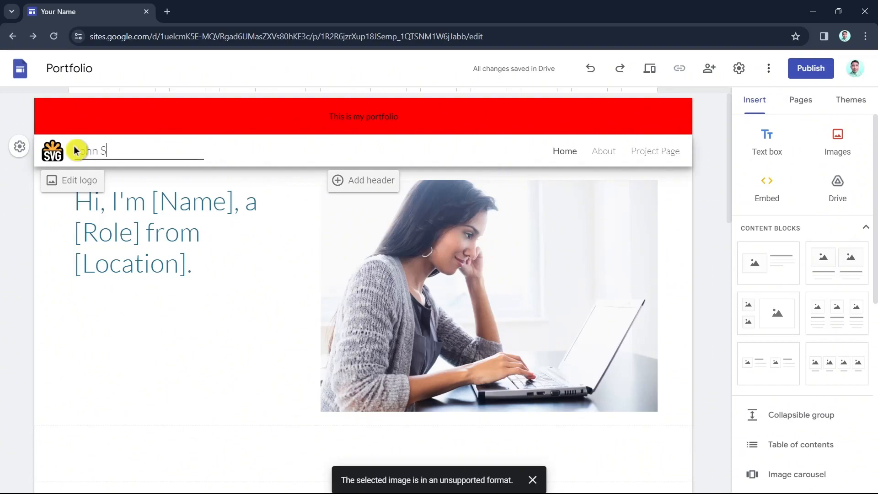
{"action": "left_click", "coordinate": [185, 263]}
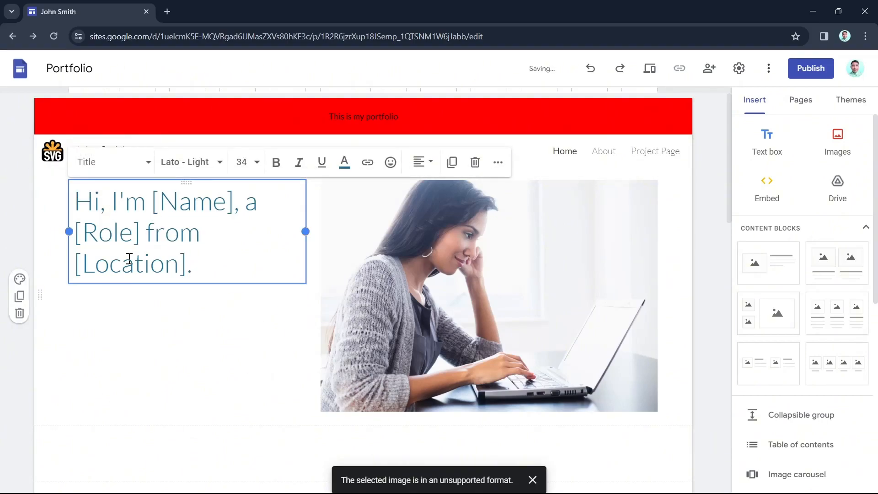
{"action": "left_click", "coordinate": [224, 358]}
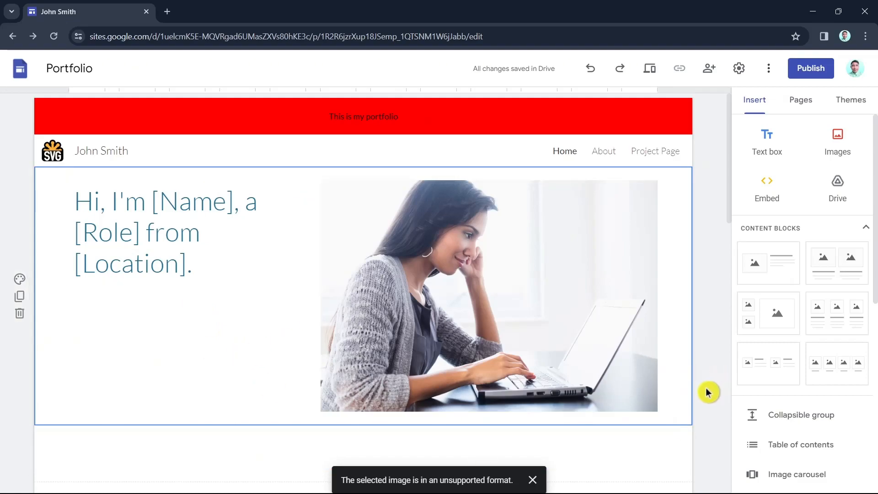
- Replace the [Name] placeholder in the home page heading with the portfolio owner's first name
{"action": "left_click", "coordinate": [191, 234]}
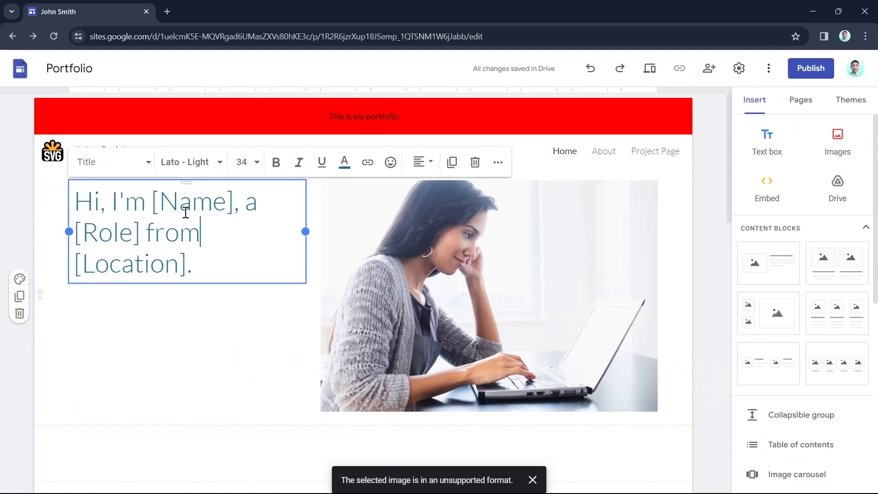
{"action": "left_click_drag", "start_coordinate": [233, 203], "coordinate": [151, 203]}
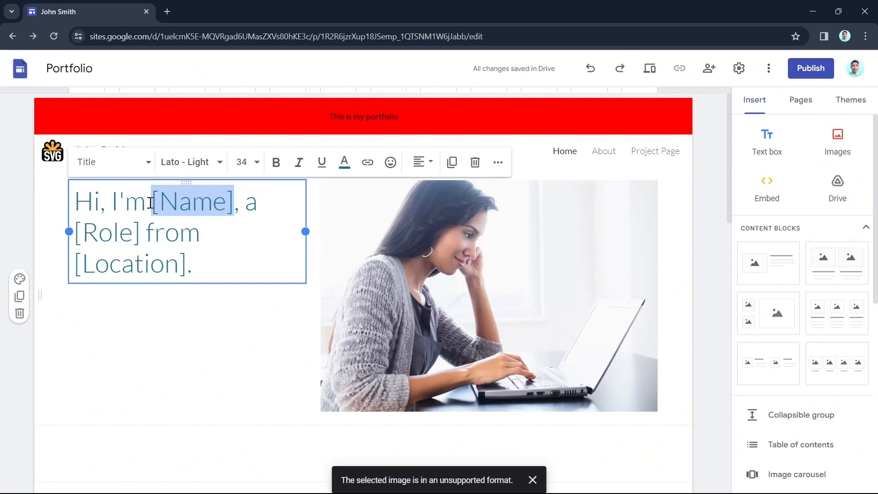
{"action": "type", "text": "Jon"}
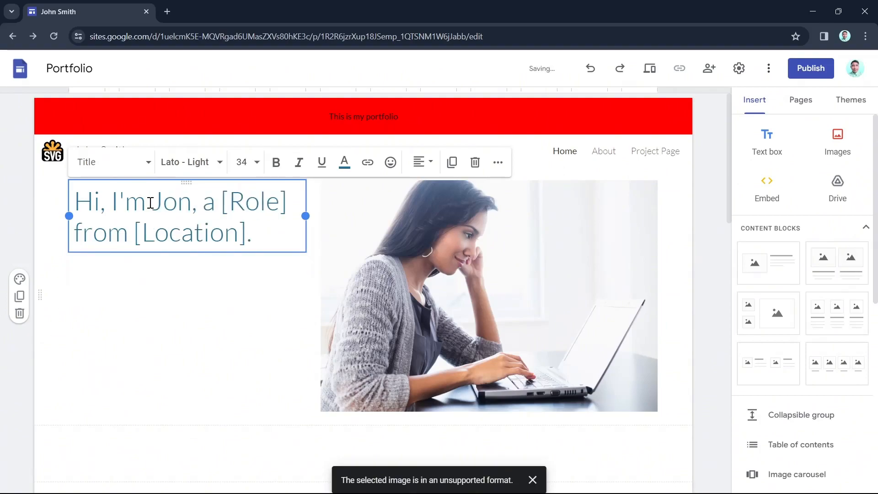
{"action": "key", "text": "BackSpace"}
{"action": "key", "text": "BackSpace"}
{"action": "type", "text": "ohn"}
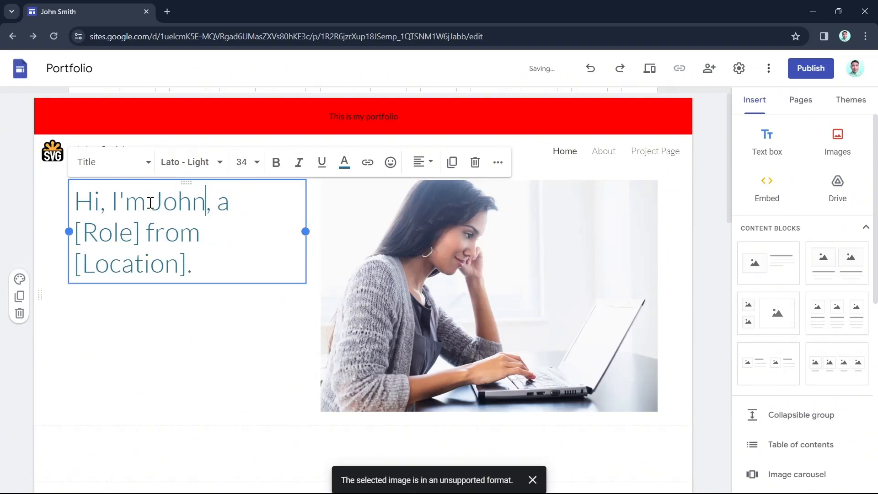
- Replace the heading's [Role] placeholder with "Virtual Assistant" and its [Location] placeholder with "UK"
{"action": "left_click_drag", "start_coordinate": [143, 235], "coordinate": [74, 234]}
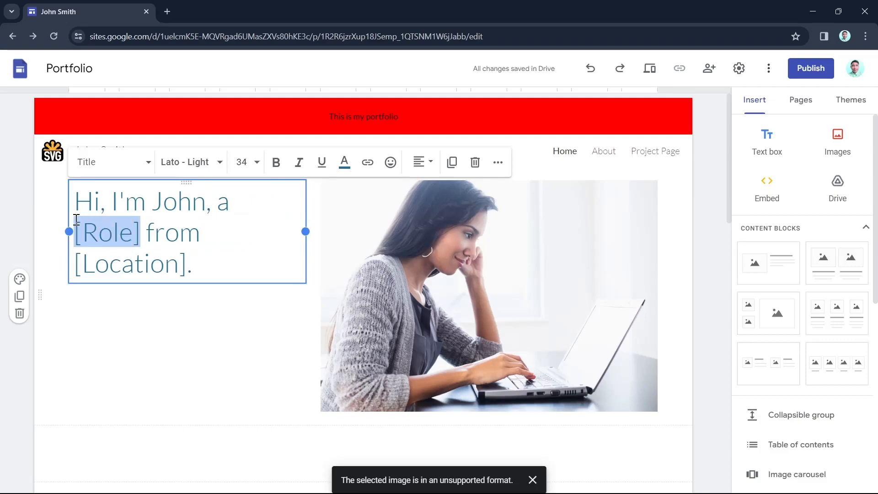
{"action": "type", "text": "Virtu"}
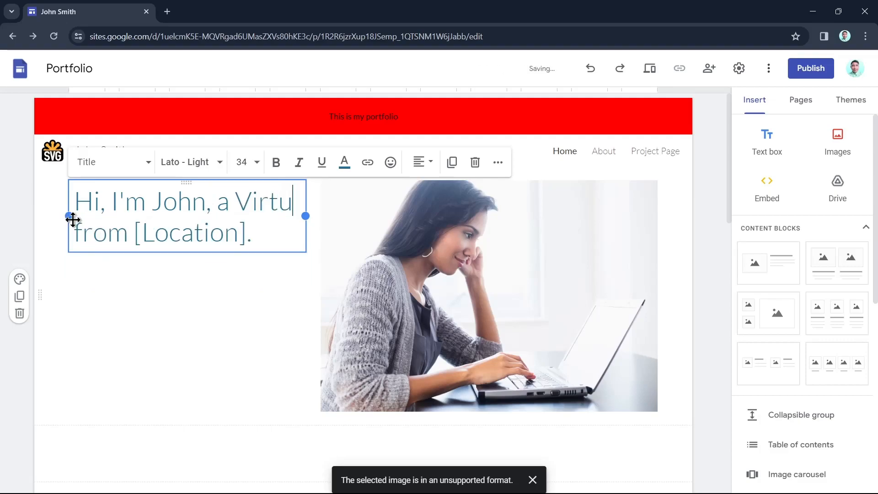
{"action": "type", "text": "al Assistant"}
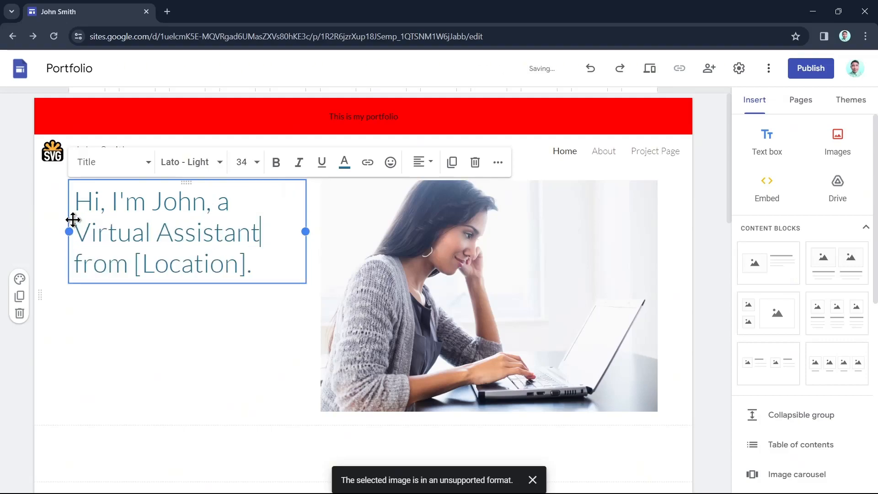
{"action": "left_click_drag", "start_coordinate": [248, 271], "coordinate": [132, 260]}
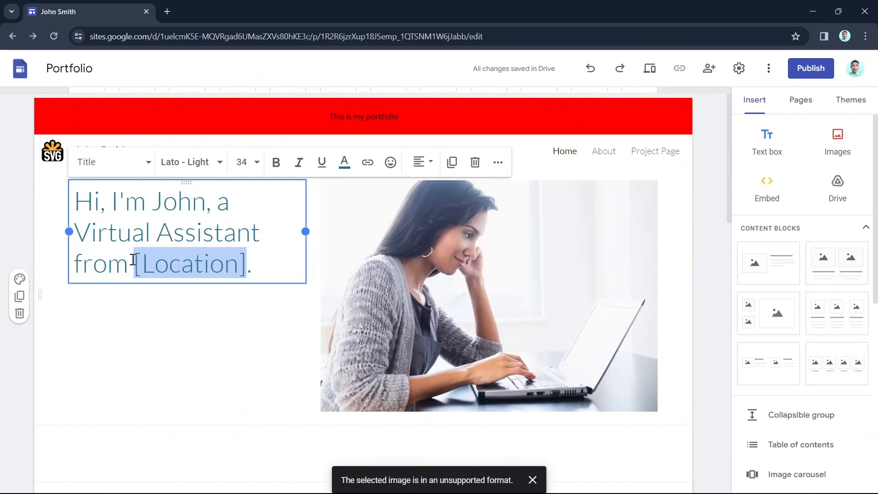
{"action": "type", "text": "UK"}
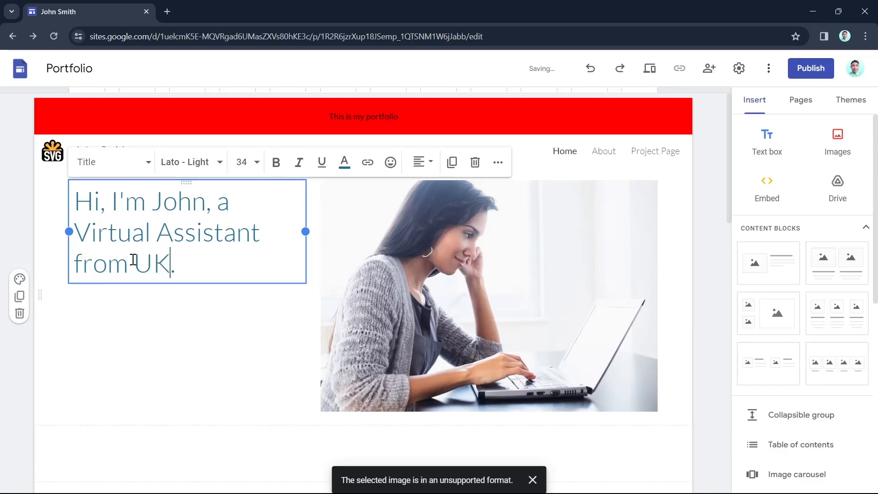
{"action": "left_click", "coordinate": [190, 347]}
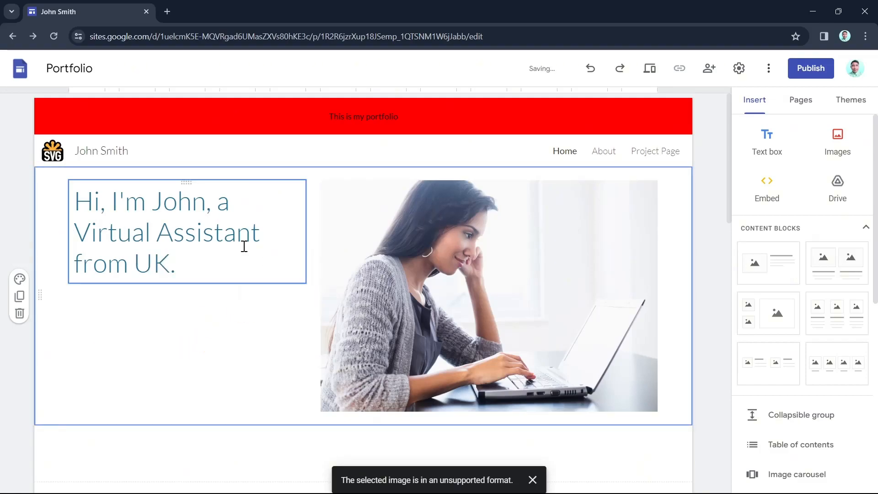
- Replace the picture beside the heading with an existing portrait of a man in a blue suit
{"action": "left_click", "coordinate": [503, 284]}
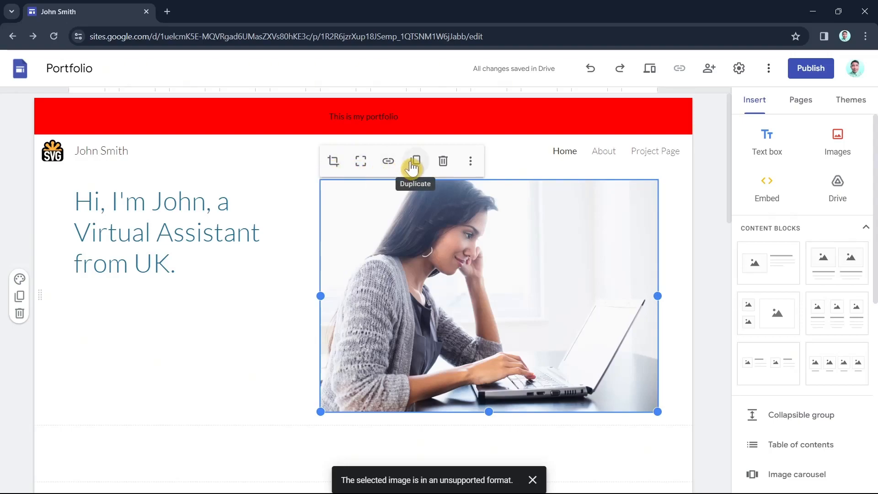
{"action": "left_click", "coordinate": [472, 164]}
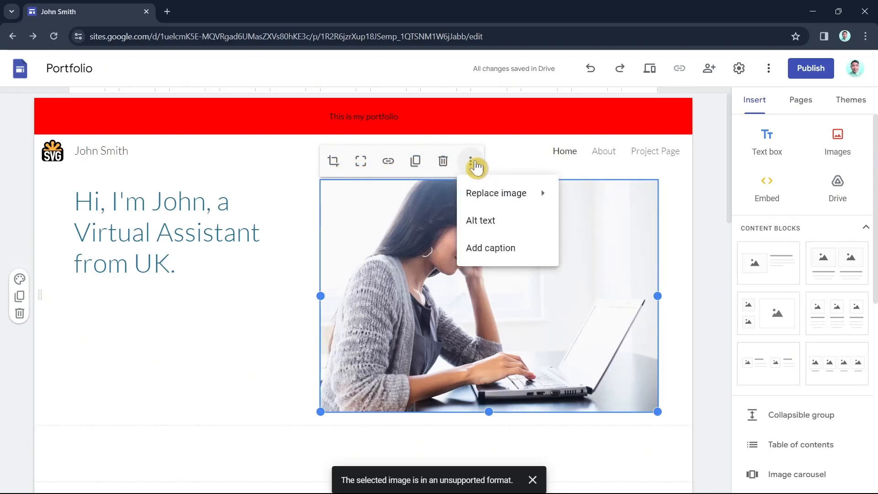
{"action": "left_click", "coordinate": [494, 202]}
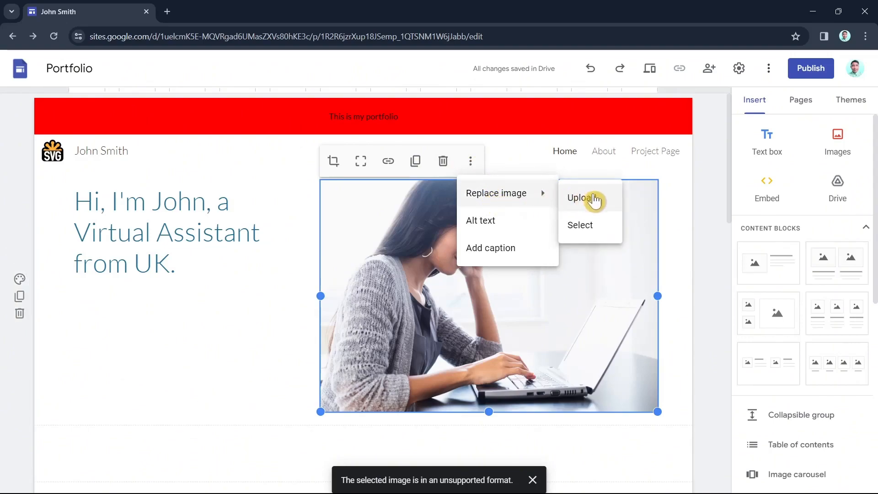
{"action": "left_click", "coordinate": [580, 225]}
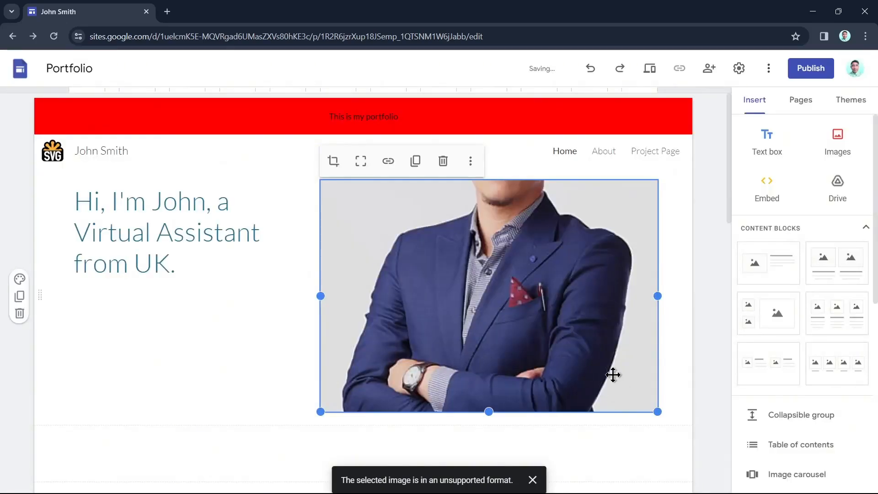
- Reposition the portrait within its crop frame so that the man's face and shoulders show
{"action": "left_click_drag", "start_coordinate": [554, 300], "coordinate": [415, 221]}
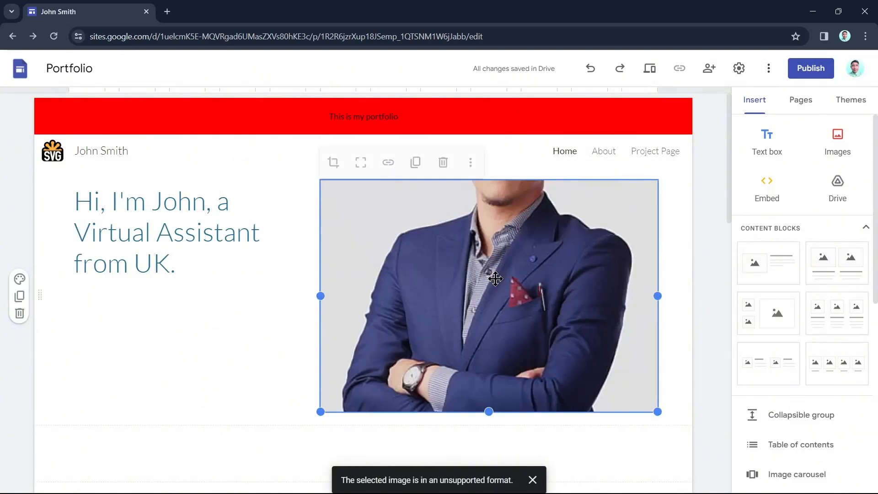
{"action": "double_click", "coordinate": [495, 277]}
{"action": "left_click_drag", "start_coordinate": [492, 265], "coordinate": [490, 394]}
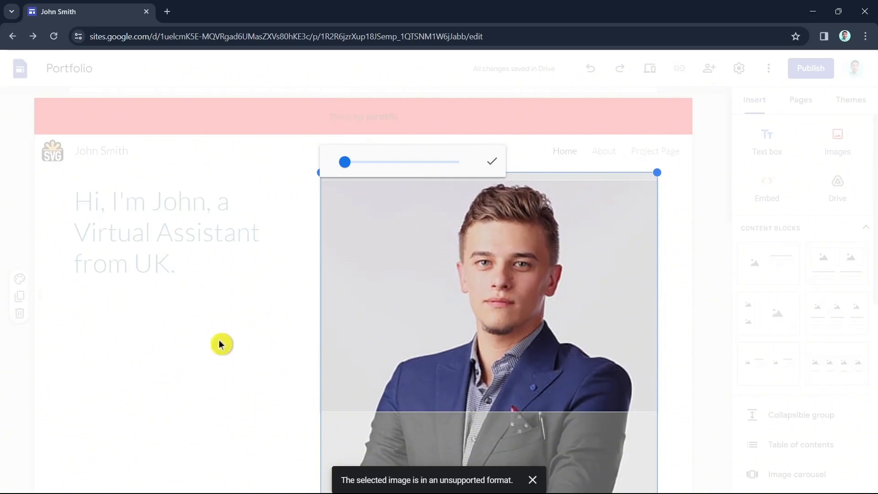
{"action": "left_click", "coordinate": [220, 343]}
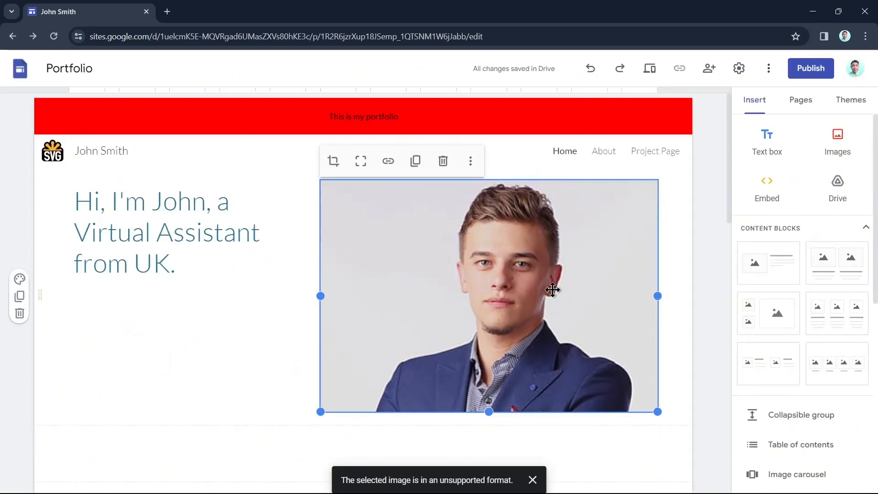
- Look over the home page down to the Selected work section and its media placeholders
{"action": "scroll", "coordinate": [216, 343], "scroll_direction": "down", "scroll_amount": 4}
{"action": "scroll", "coordinate": [300, 325], "scroll_direction": "up", "scroll_amount": 4}
{"action": "scroll", "coordinate": [292, 285], "scroll_direction": "down", "scroll_amount": 5}
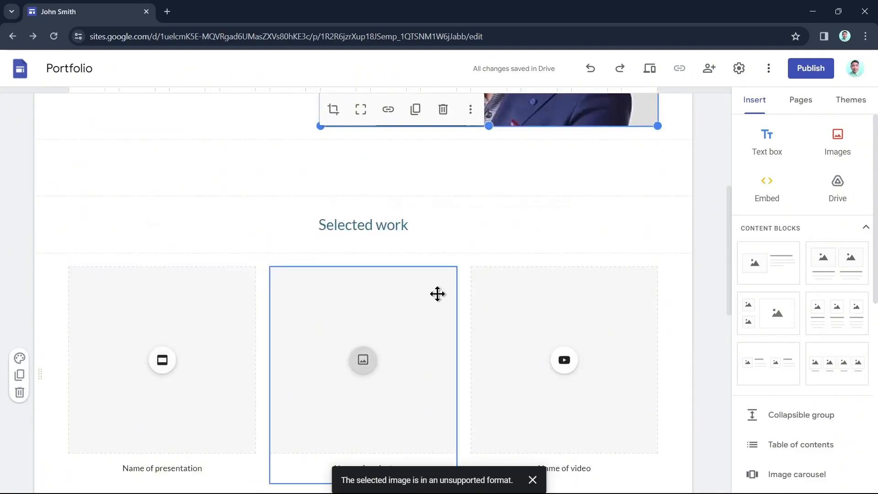
{"action": "scroll", "coordinate": [480, 311], "scroll_direction": "down", "scroll_amount": 2}
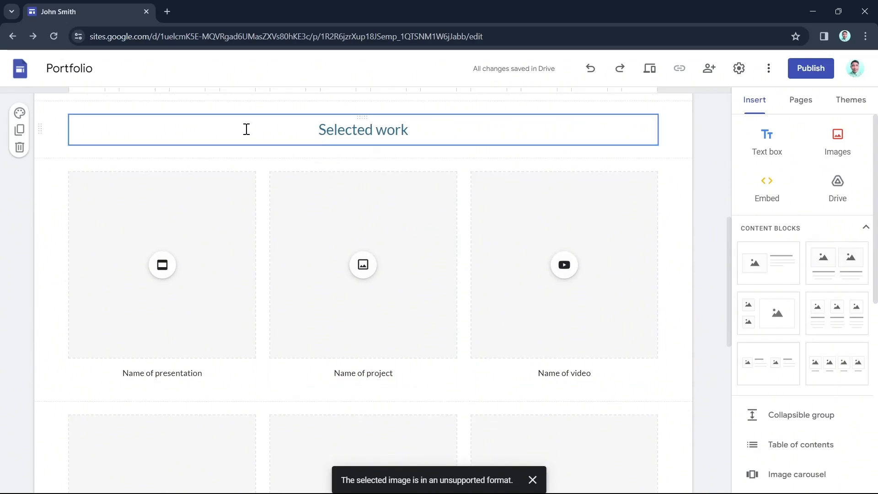
{"action": "scroll", "coordinate": [528, 298], "scroll_direction": "up", "scroll_amount": 4}
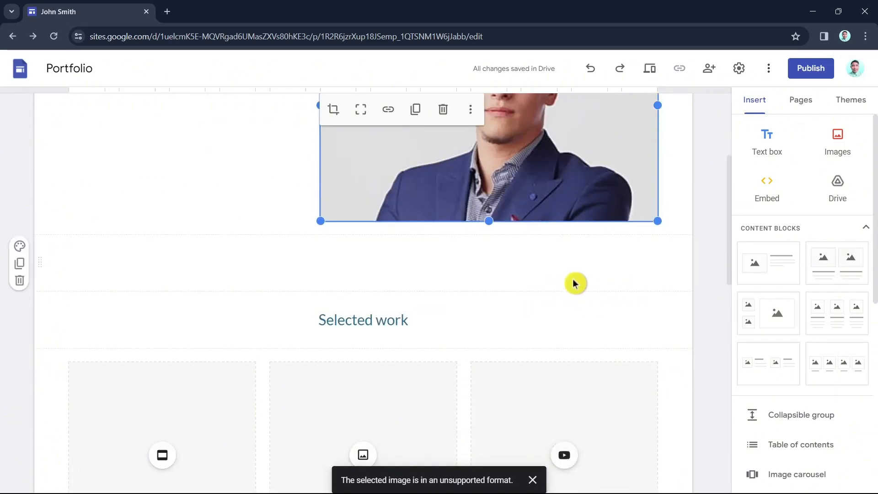
{"action": "scroll", "coordinate": [582, 286], "scroll_direction": "up", "scroll_amount": 2}
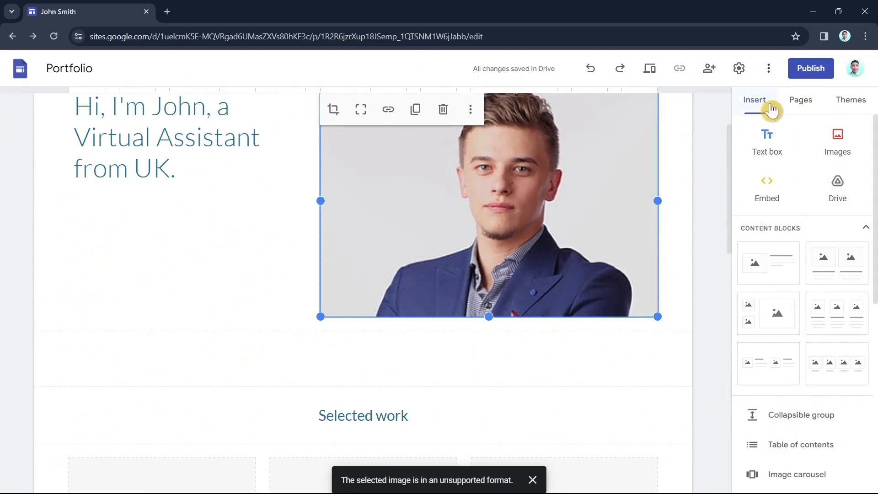
{"action": "scroll", "coordinate": [548, 349], "scroll_direction": "up", "scroll_amount": 2}
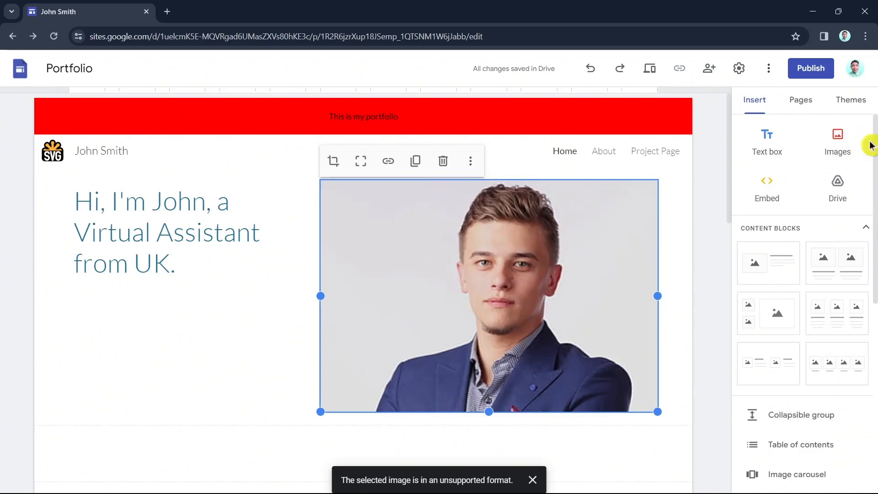
- Insert a text box below the heading and portrait section containing "ABOUT ME:" followed by eight line breaks
{"action": "left_click", "coordinate": [768, 142]}
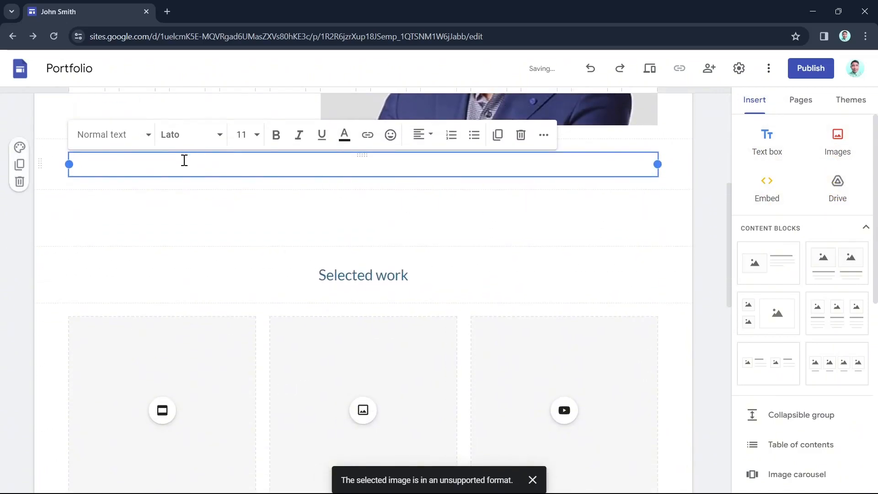
{"action": "type", "text": "ABOUT ME:"}
{"action": "key", "text": "Return"}
{"action": "key", "text": "Return"}
{"action": "key", "text": "Return"}
{"action": "key", "text": "Return"}
{"action": "key", "text": "Return"}
{"action": "key", "text": "Return"}
{"action": "key", "text": "Return"}
{"action": "key", "text": "Return"}
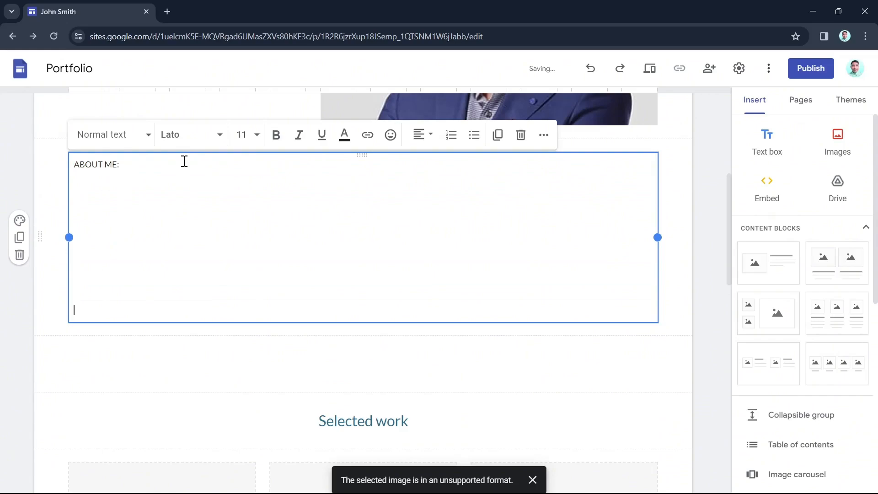
{"action": "scroll", "coordinate": [533, 294], "scroll_direction": "up", "scroll_amount": 6}
{"action": "left_click", "coordinate": [221, 311]}
- Review the page layout and the insertable elements, from Collapsible group and Button through Calendar, Map, Forms and Charts
{"action": "scroll", "coordinate": [112, 341], "scroll_direction": "down", "scroll_amount": 4}
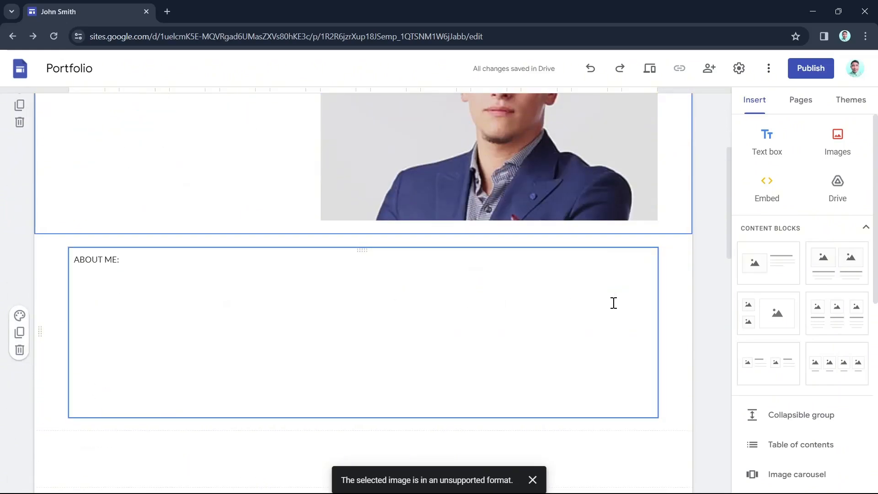
{"action": "scroll", "coordinate": [633, 280], "scroll_direction": "up", "scroll_amount": 4}
{"action": "scroll", "coordinate": [655, 210], "scroll_direction": "down", "scroll_amount": 6}
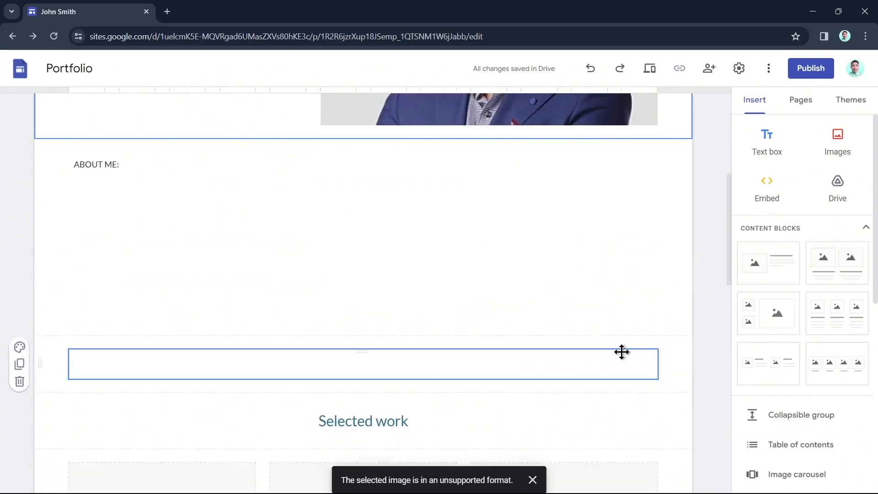
{"action": "scroll", "coordinate": [594, 327], "scroll_direction": "down", "scroll_amount": 2}
{"action": "scroll", "coordinate": [823, 361], "scroll_direction": "down", "scroll_amount": 4}
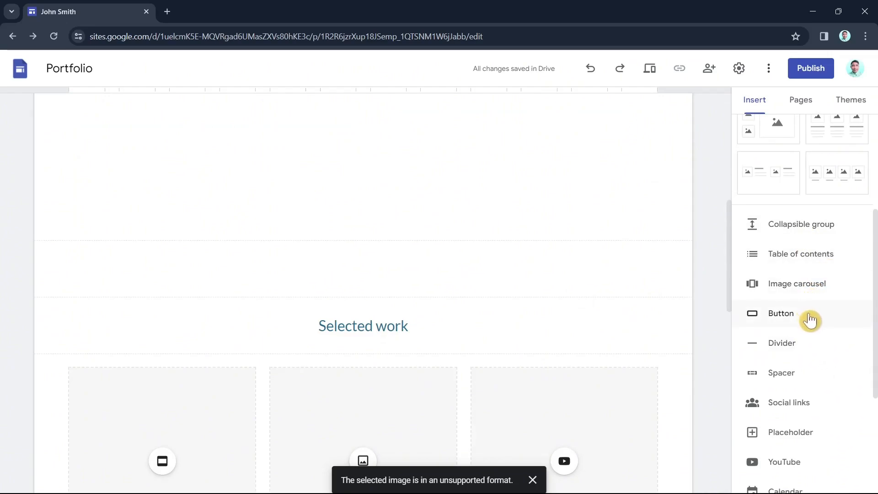
{"action": "scroll", "coordinate": [822, 388], "scroll_direction": "down", "scroll_amount": 2}
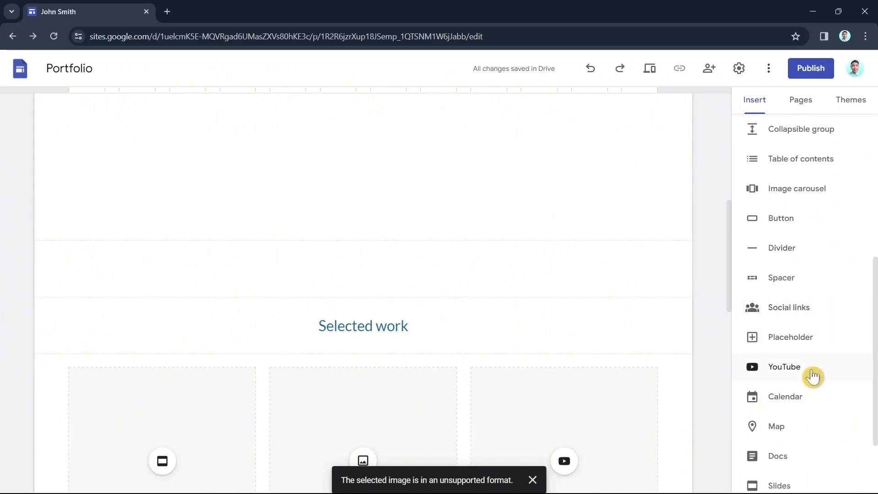
{"action": "scroll", "coordinate": [802, 416], "scroll_direction": "down", "scroll_amount": 2}
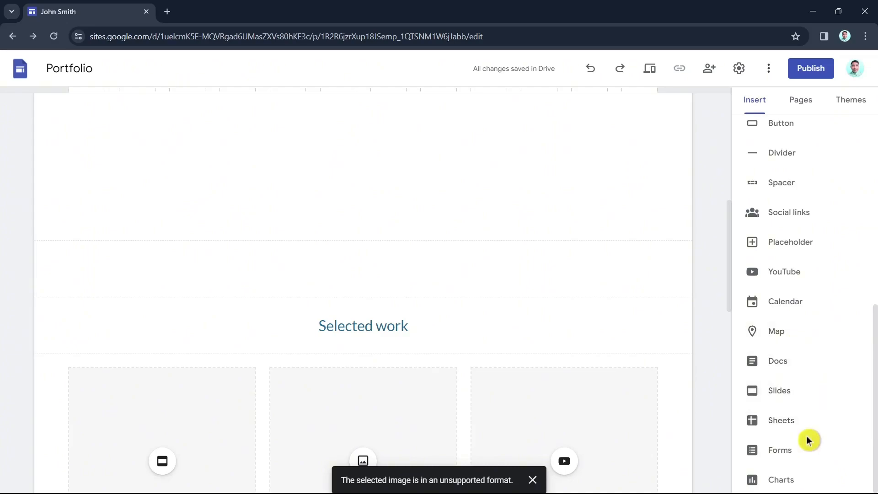
{"action": "mouse_move", "coordinate": [811, 491]}
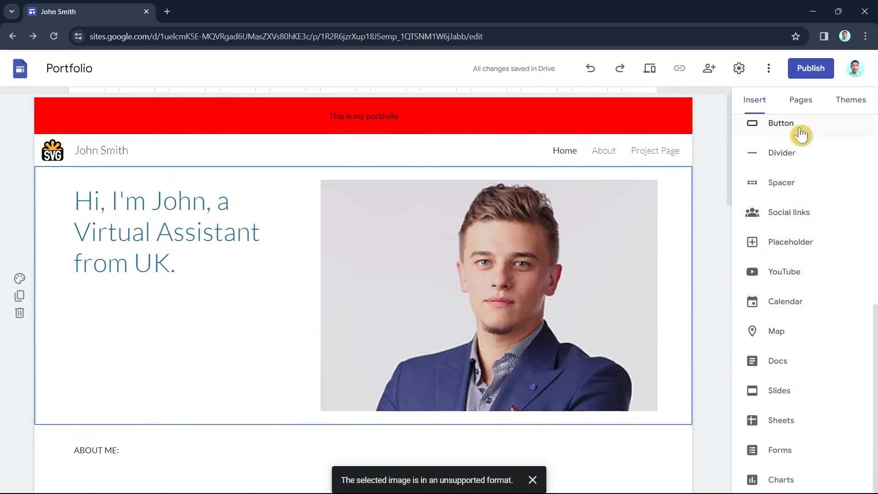
- Insert a button named "Email now" on the home page, linked to the site's About page
{"action": "left_click", "coordinate": [818, 122]}
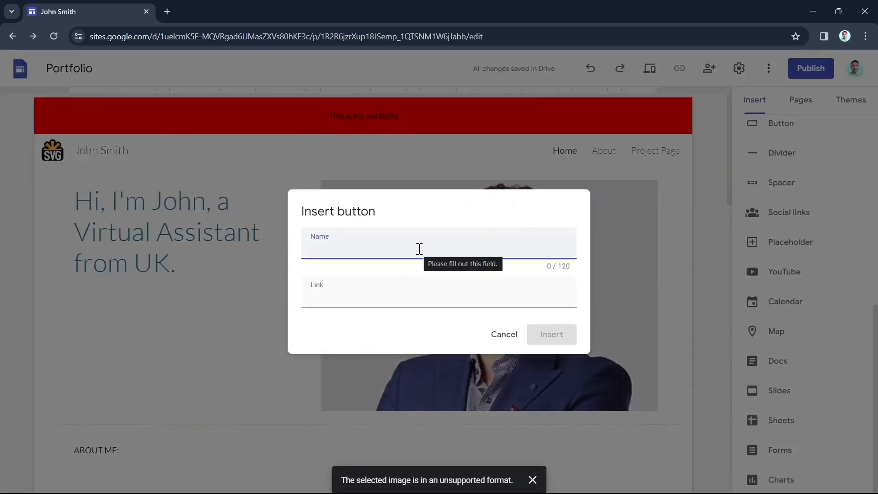
{"action": "type", "text": "Call me now"}
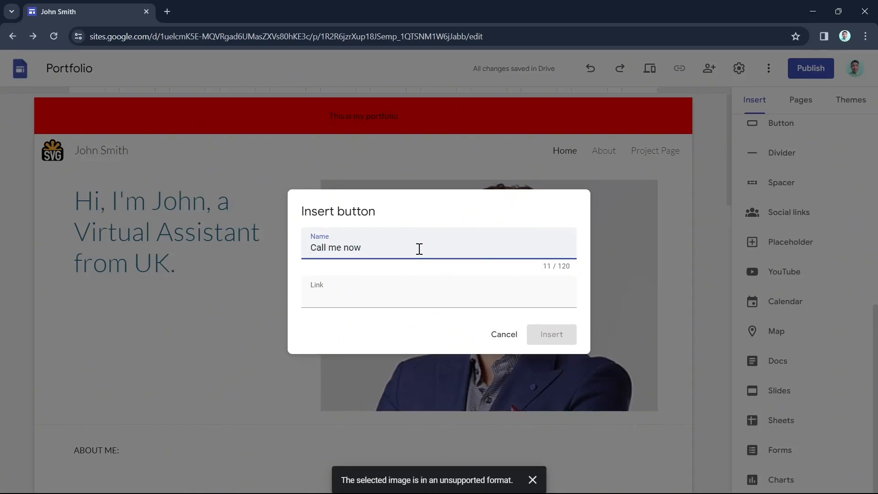
{"action": "left_click", "coordinate": [397, 303]}
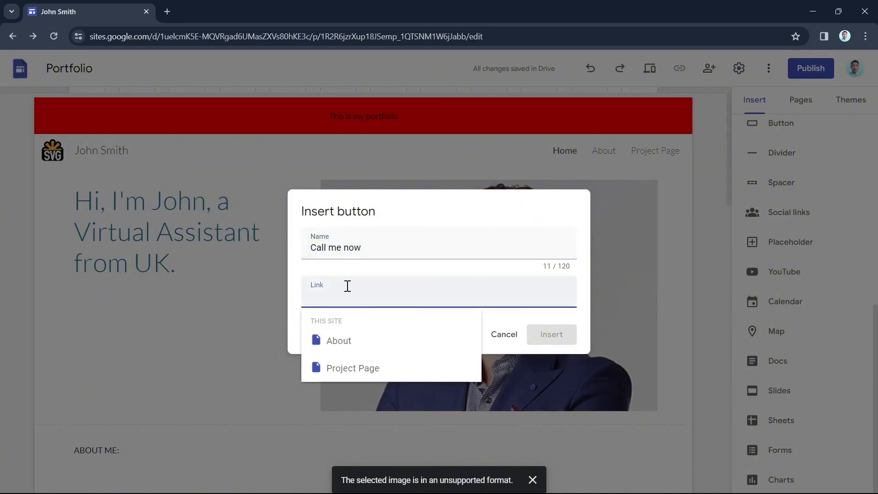
{"action": "left_click_drag", "start_coordinate": [381, 245], "coordinate": [287, 249]}
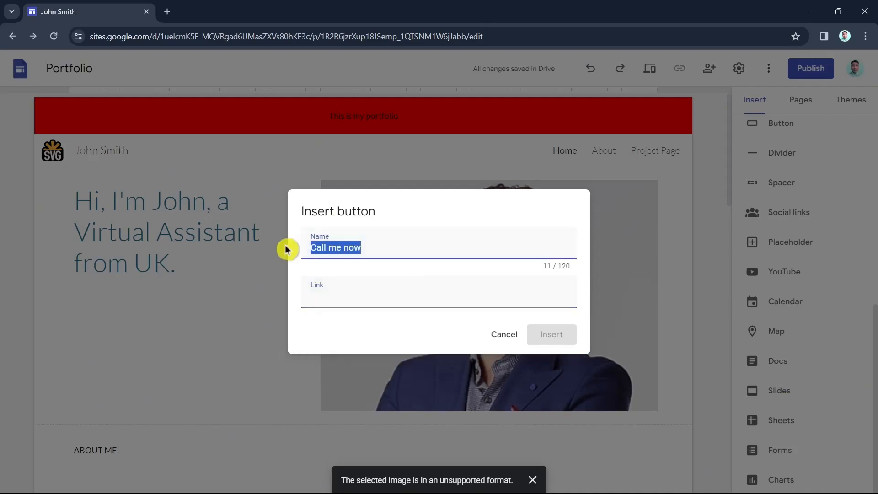
{"action": "type", "text": "Emai"}
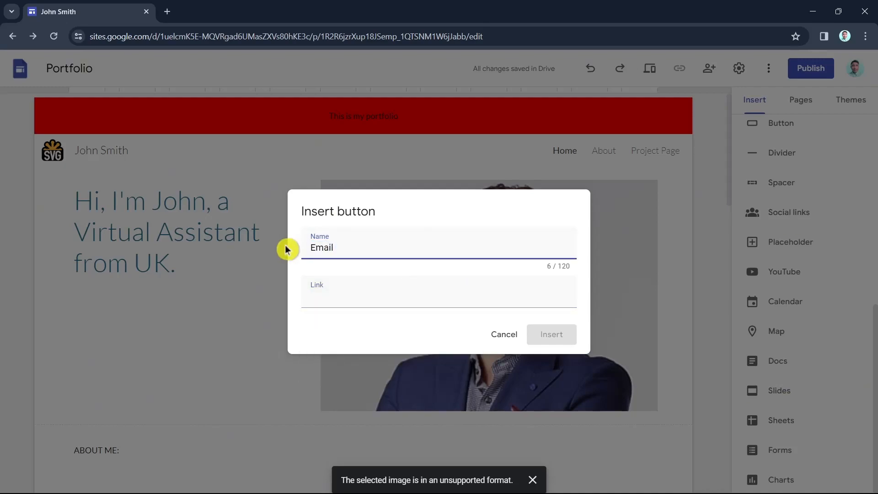
{"action": "left_click", "coordinate": [352, 297]}
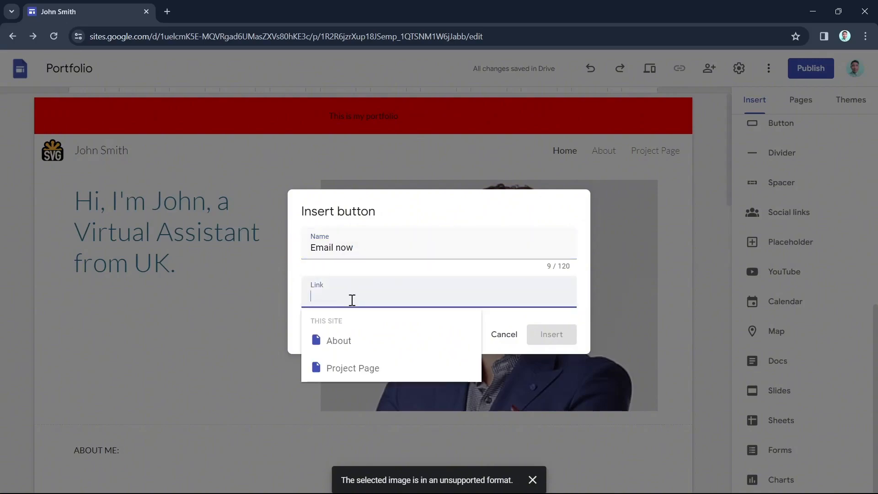
{"action": "left_click", "coordinate": [362, 350]}
{"action": "left_click", "coordinate": [551, 334]}
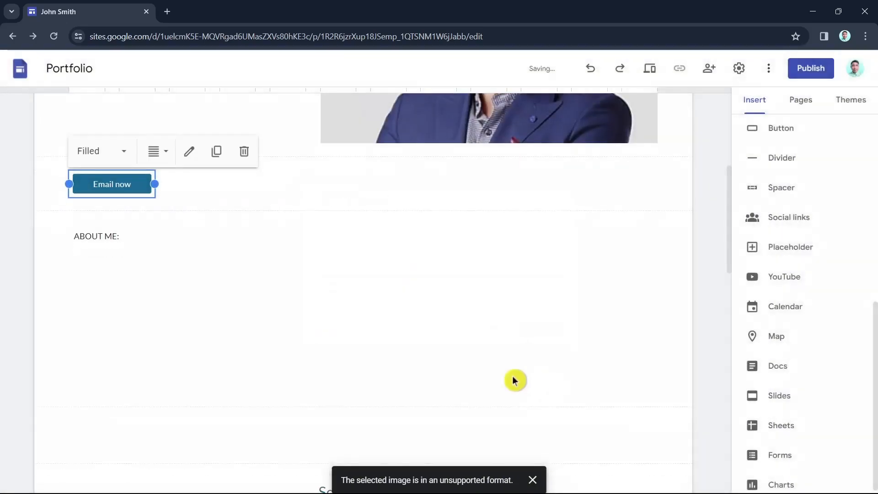
- Move the Email now button to the middle of its section below the portrait and widen it
{"action": "scroll", "coordinate": [392, 202], "scroll_direction": "up", "scroll_amount": 4}
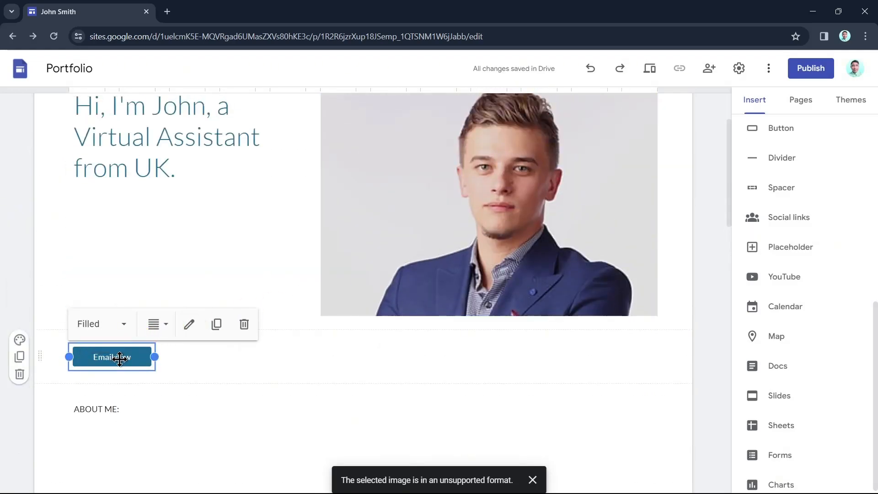
{"action": "left_click_drag", "start_coordinate": [120, 357], "coordinate": [325, 357]}
{"action": "left_click", "coordinate": [345, 357]}
{"action": "left_click_drag", "start_coordinate": [359, 356], "coordinate": [498, 355]}
{"action": "scroll", "coordinate": [635, 397], "scroll_direction": "up", "scroll_amount": 2}
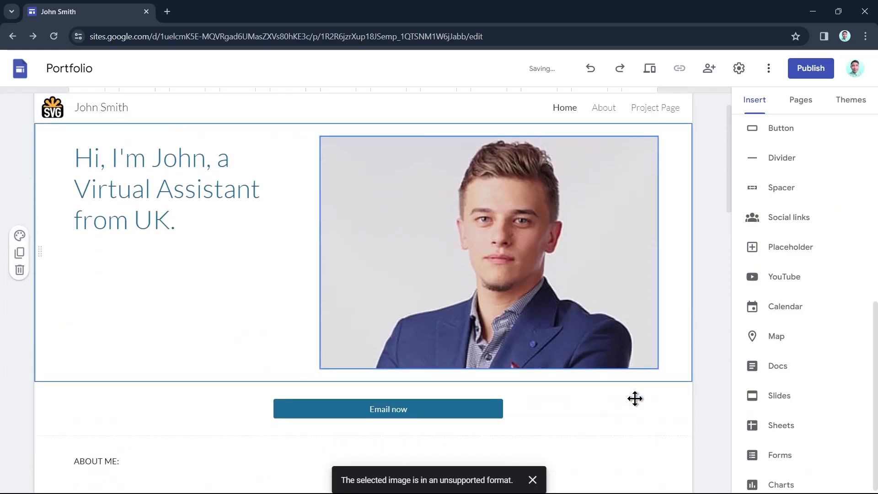
- Replace the "Selected work" heading with "Portfolio"
{"action": "scroll", "coordinate": [635, 382], "scroll_direction": "down", "scroll_amount": 5}
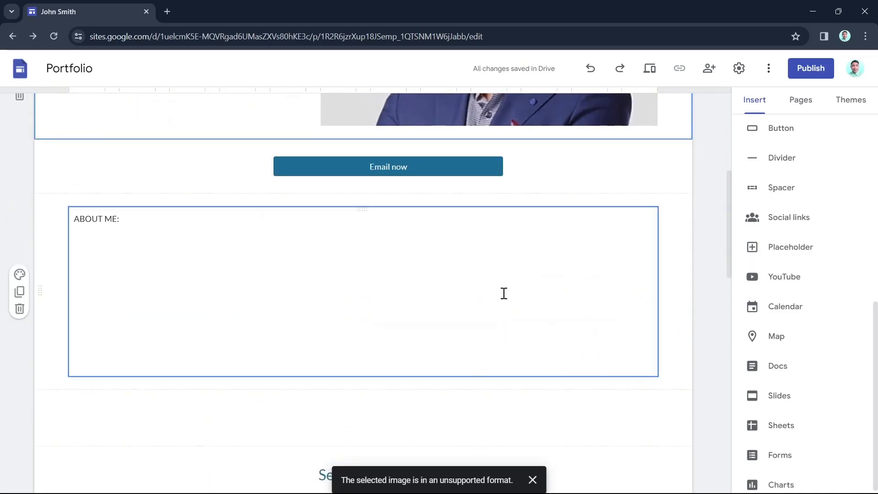
{"action": "scroll", "coordinate": [649, 322], "scroll_direction": "down", "scroll_amount": 4}
{"action": "scroll", "coordinate": [642, 316], "scroll_direction": "up", "scroll_amount": 2}
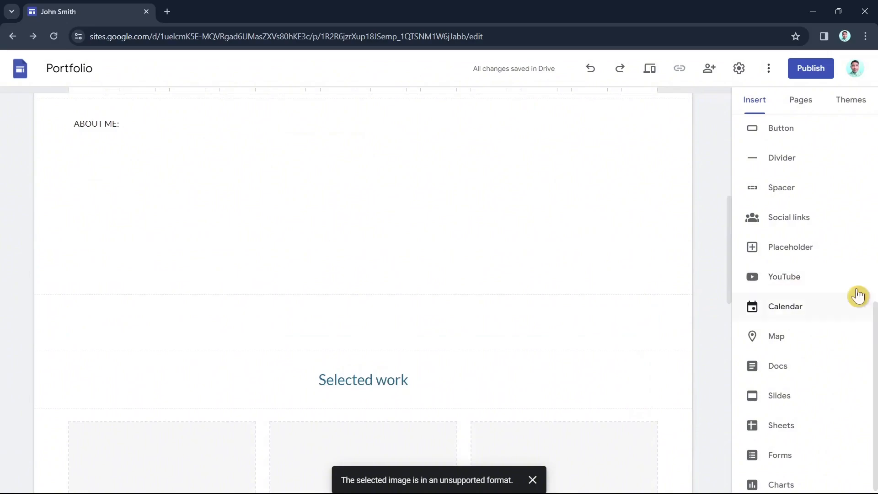
{"action": "scroll", "coordinate": [827, 290], "scroll_direction": "up", "scroll_amount": 8}
{"action": "scroll", "coordinate": [828, 288], "scroll_direction": "down", "scroll_amount": 8}
{"action": "scroll", "coordinate": [825, 310], "scroll_direction": "up", "scroll_amount": 8}
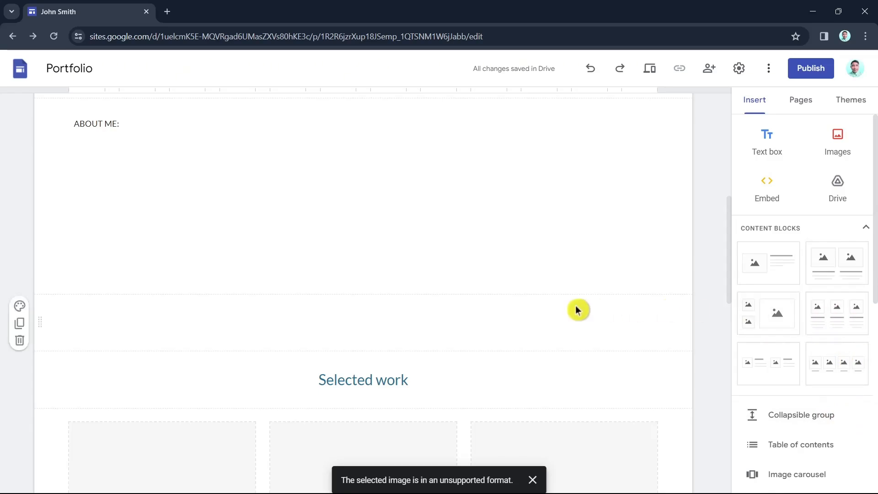
{"action": "scroll", "coordinate": [579, 310], "scroll_direction": "down", "scroll_amount": 2}
{"action": "left_click", "coordinate": [396, 284]}
{"action": "triple_click", "coordinate": [397, 280]}
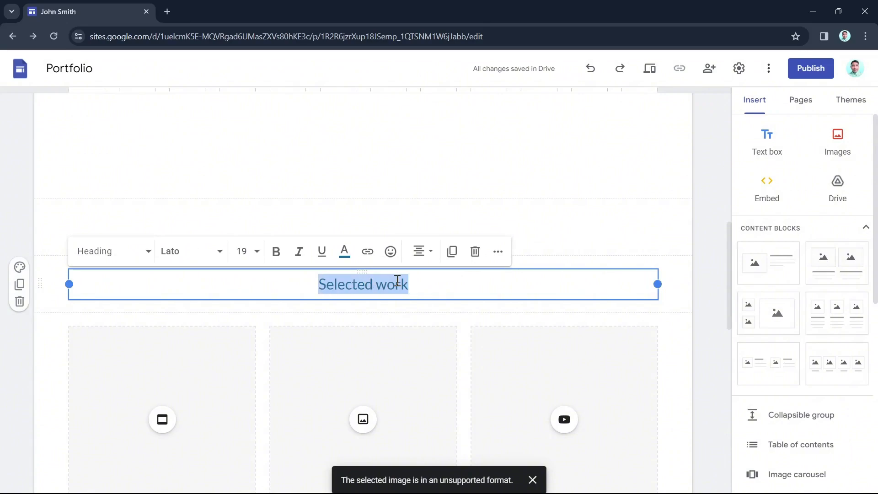
{"action": "type", "text": "Portfol"}
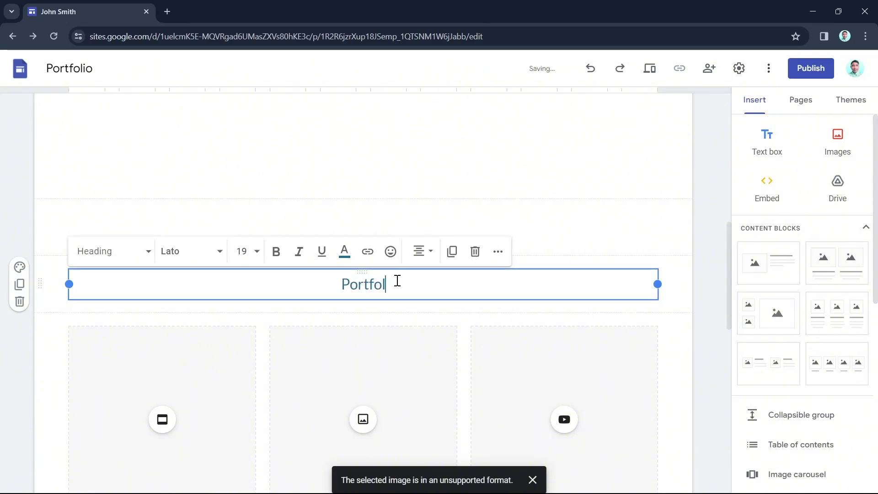
{"action": "left_click", "coordinate": [485, 174]}
- Delete both rows of media placeholders below the Portfolio heading and the "Get in touch" section
{"action": "scroll", "coordinate": [517, 192], "scroll_direction": "down", "scroll_amount": 4}
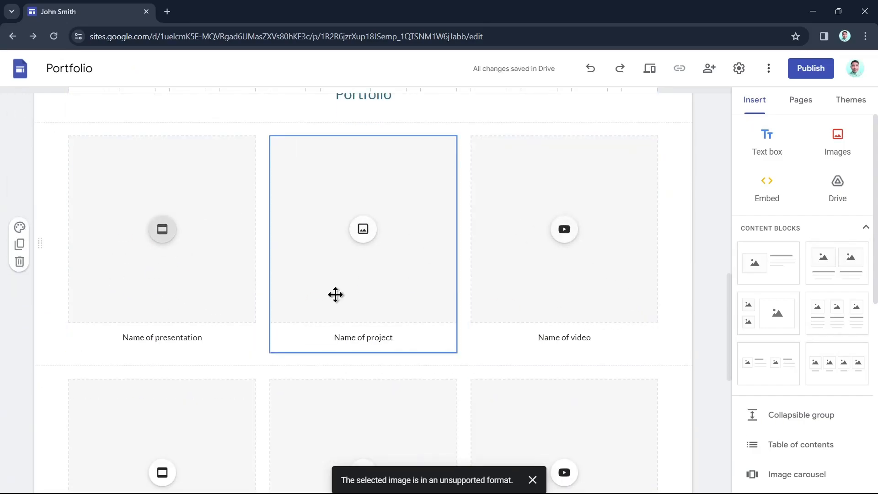
{"action": "left_click", "coordinate": [18, 263]}
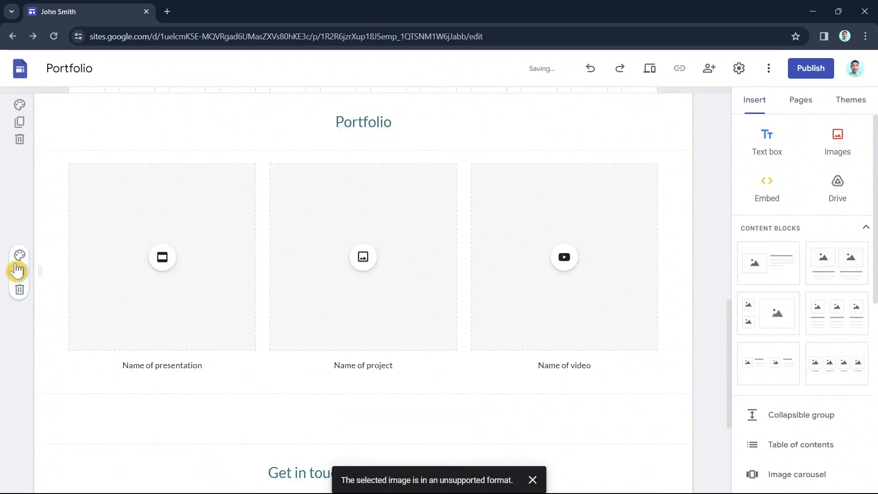
{"action": "left_click", "coordinate": [20, 291]}
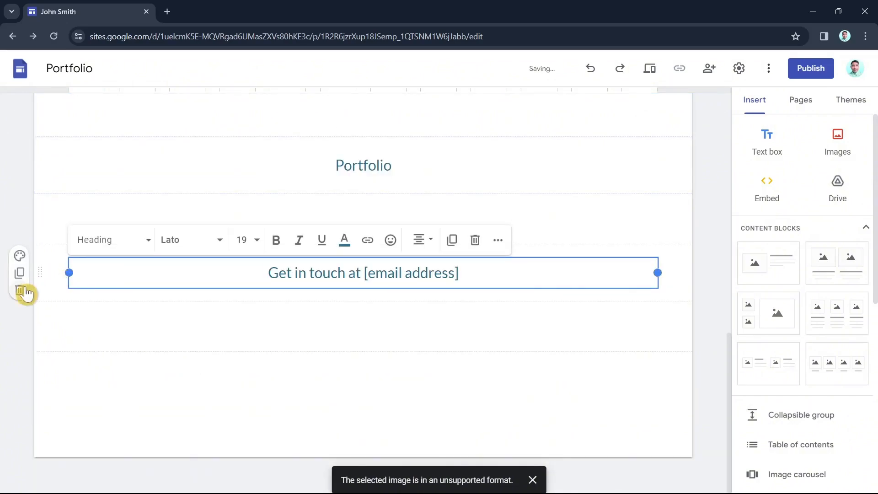
{"action": "left_click", "coordinate": [20, 290]}
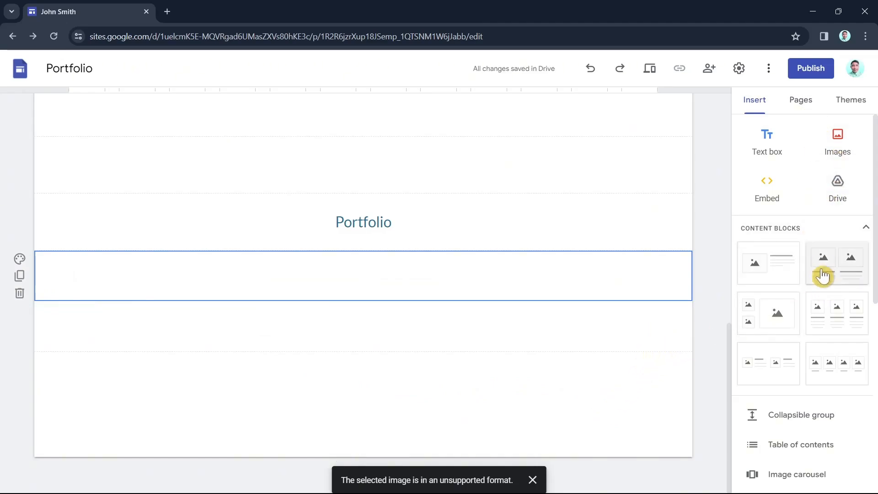
- Insert the three-column image and caption content block and fill its first placeholder with a Google Images photo of men in suits
{"action": "left_click", "coordinate": [851, 322]}
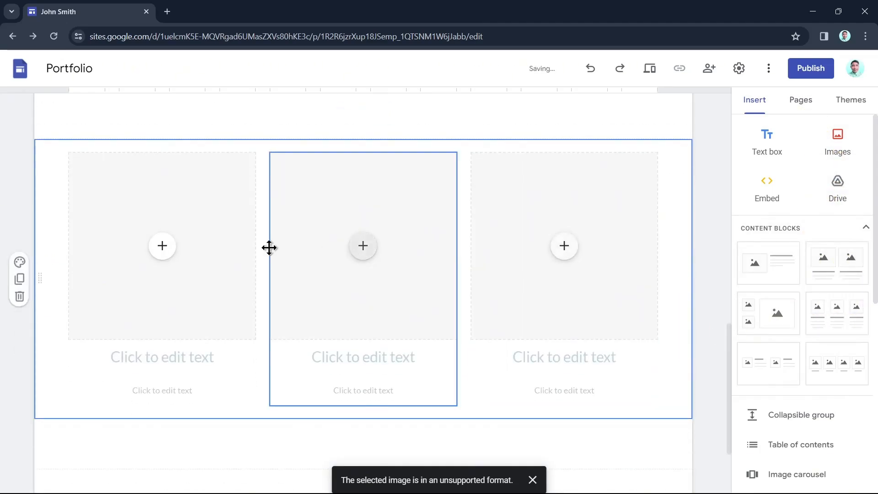
{"action": "left_click", "coordinate": [233, 272]}
{"action": "left_click", "coordinate": [157, 247]}
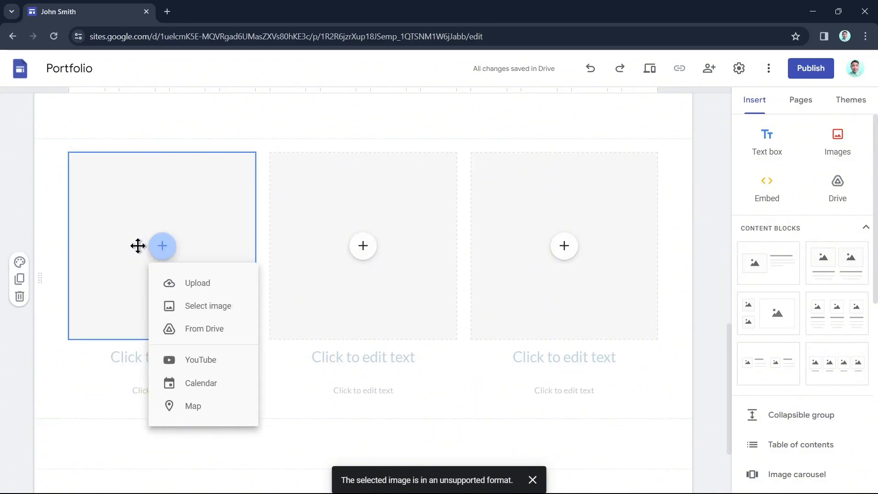
{"action": "left_click", "coordinate": [210, 284]}
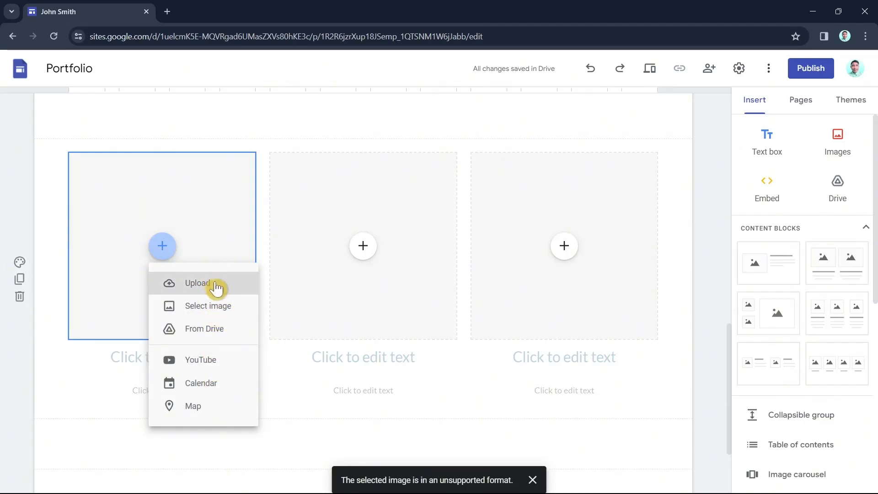
{"action": "left_click", "coordinate": [226, 306]}
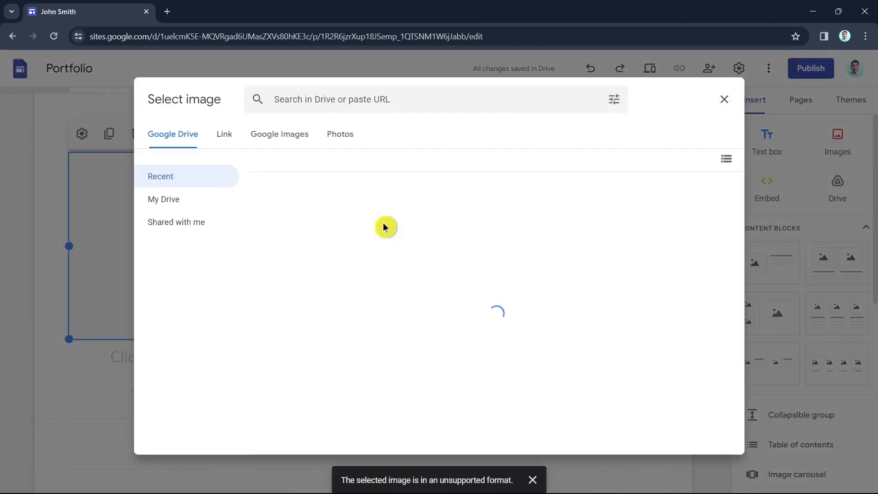
{"action": "left_click", "coordinate": [280, 134]}
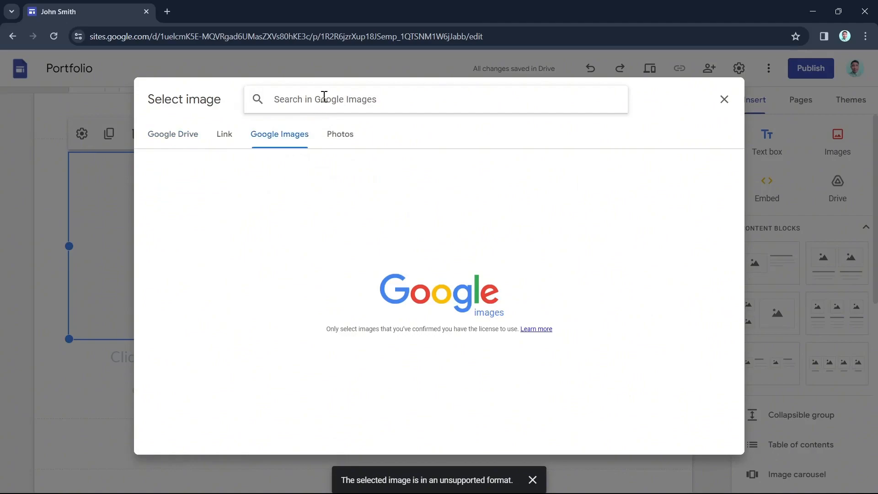
{"action": "key", "text": "Escape"}
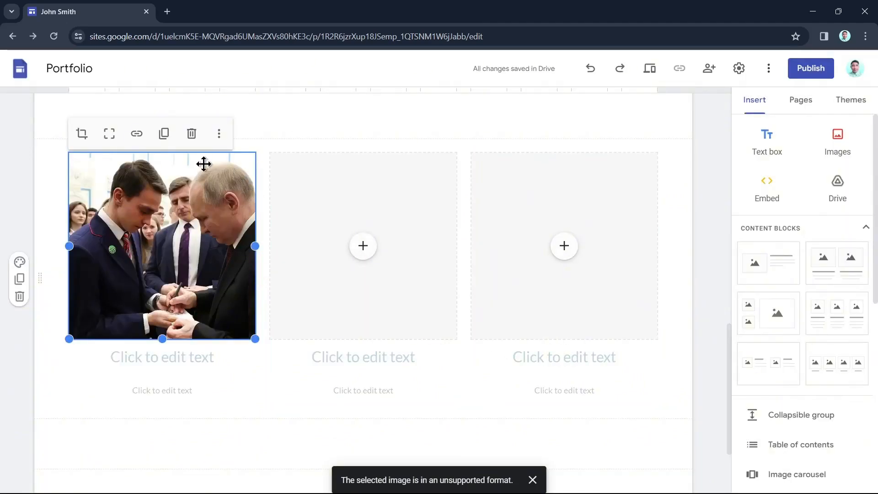
{"action": "left_click", "coordinate": [292, 135]}
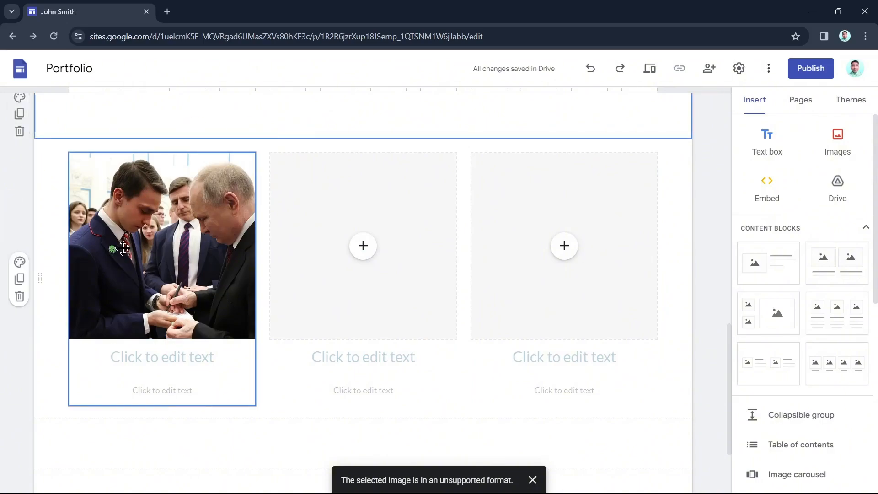
- Compare the Style 2 and Style 3 section colors on the three-column image section and apply Style 3
{"action": "scroll", "coordinate": [654, 375], "scroll_direction": "up", "scroll_amount": 5}
{"action": "scroll", "coordinate": [647, 380], "scroll_direction": "down", "scroll_amount": 5}
{"action": "scroll", "coordinate": [633, 381], "scroll_direction": "down", "scroll_amount": 4}
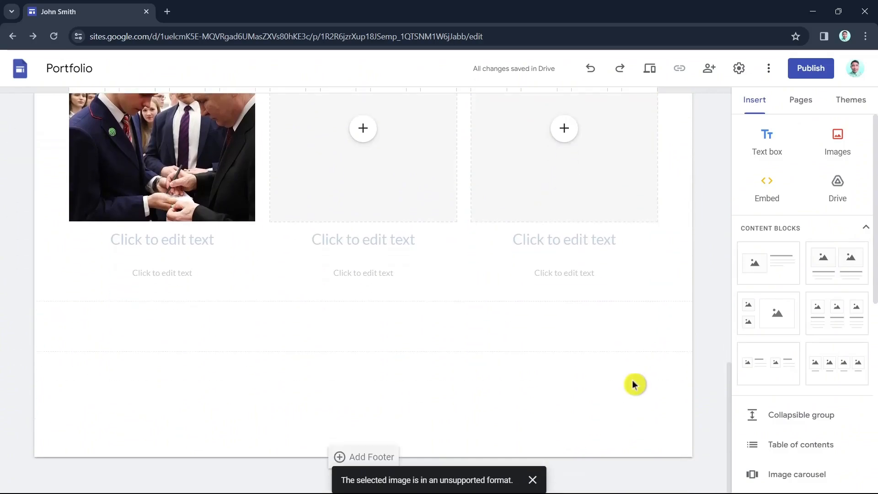
{"action": "scroll", "coordinate": [632, 382], "scroll_direction": "up", "scroll_amount": 3}
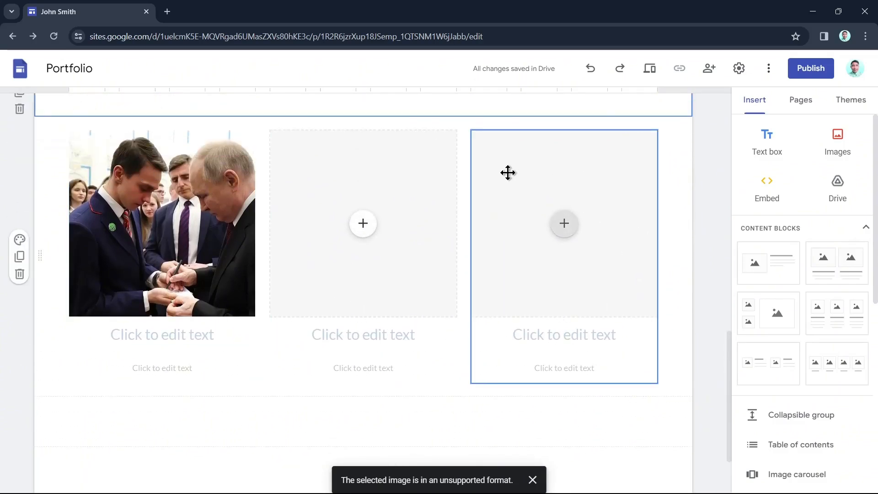
{"action": "left_click", "coordinate": [20, 240]}
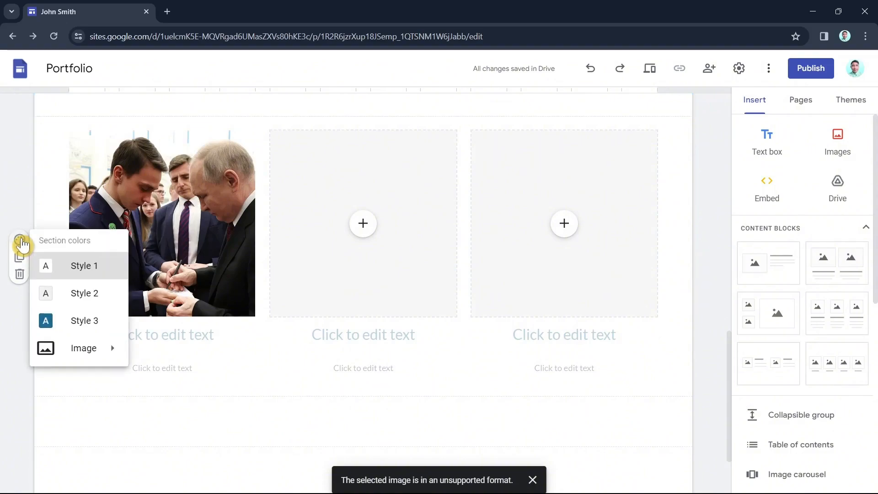
{"action": "left_click", "coordinate": [68, 294]}
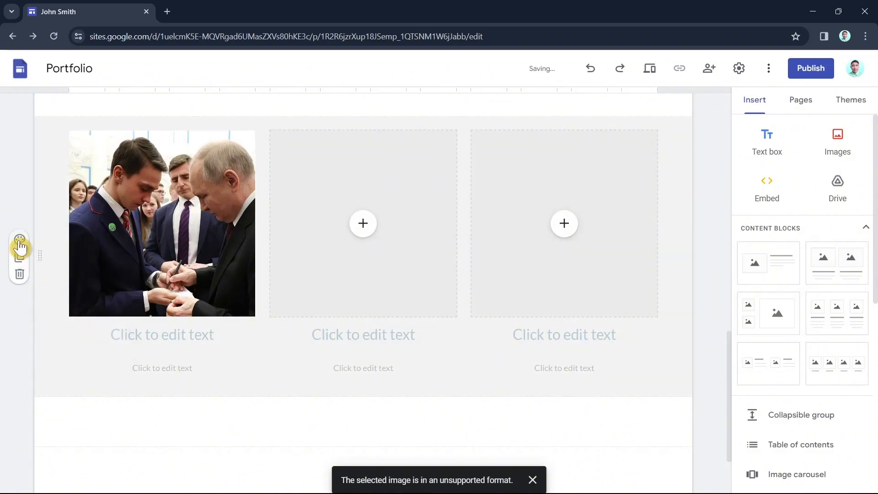
{"action": "left_click", "coordinate": [20, 242]}
{"action": "left_click", "coordinate": [82, 322]}
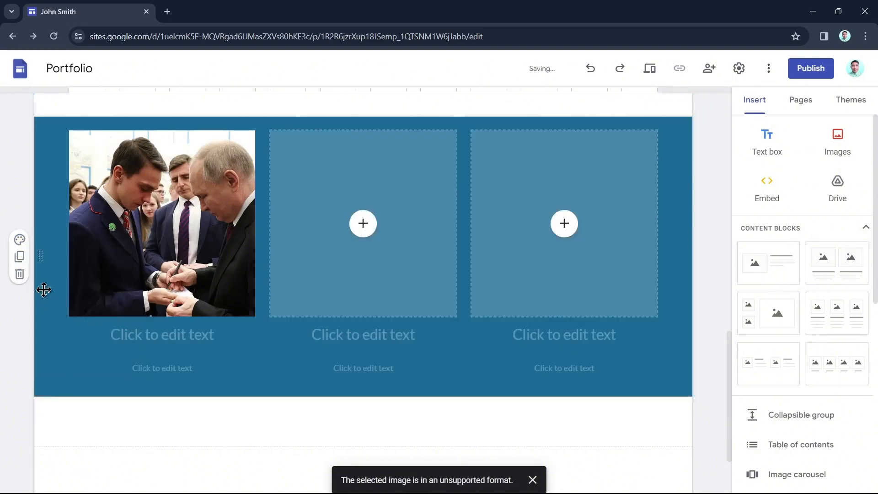
{"action": "left_click", "coordinate": [21, 242]}
{"action": "mouse_move", "coordinate": [87, 348]}
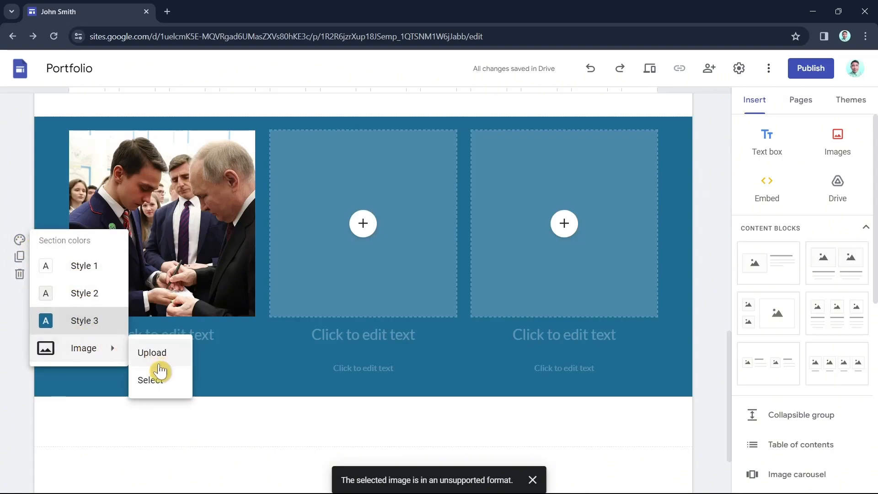
{"action": "left_click", "coordinate": [78, 295]}
{"action": "left_click", "coordinate": [20, 241]}
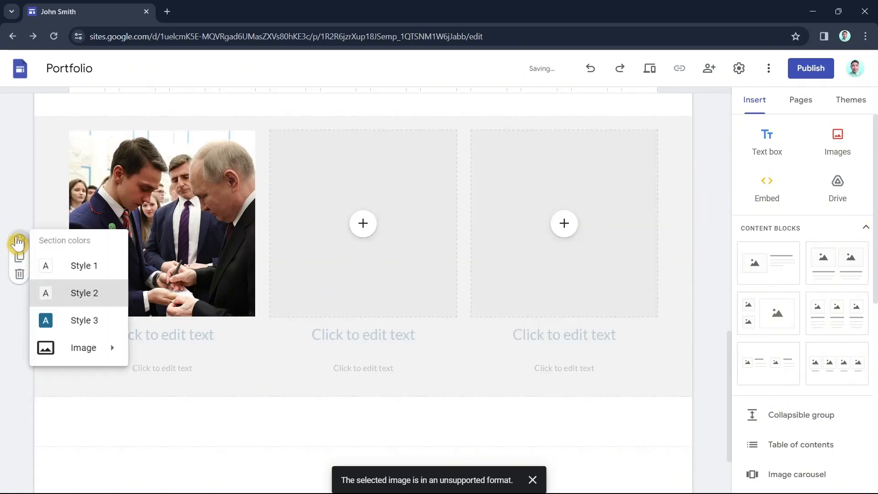
{"action": "left_click", "coordinate": [87, 319]}
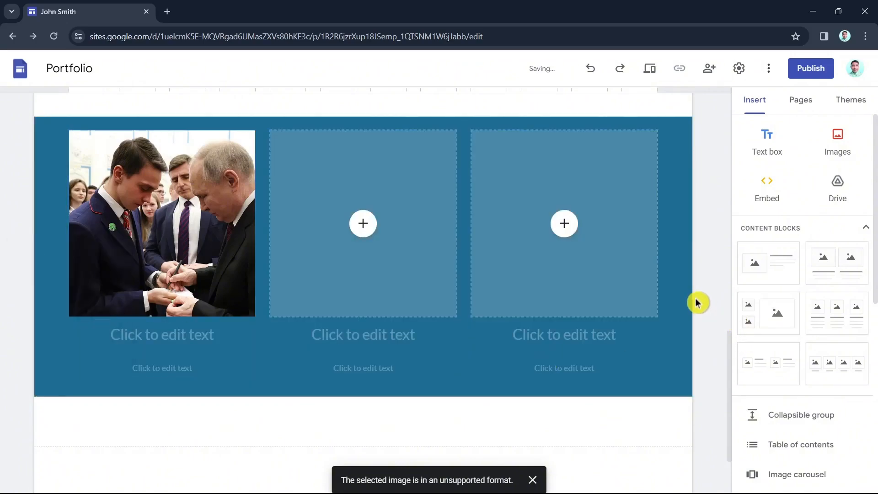
{"action": "scroll", "coordinate": [547, 400], "scroll_direction": "up", "scroll_amount": 12}
{"action": "scroll", "coordinate": [545, 396], "scroll_direction": "down", "scroll_amount": 8}
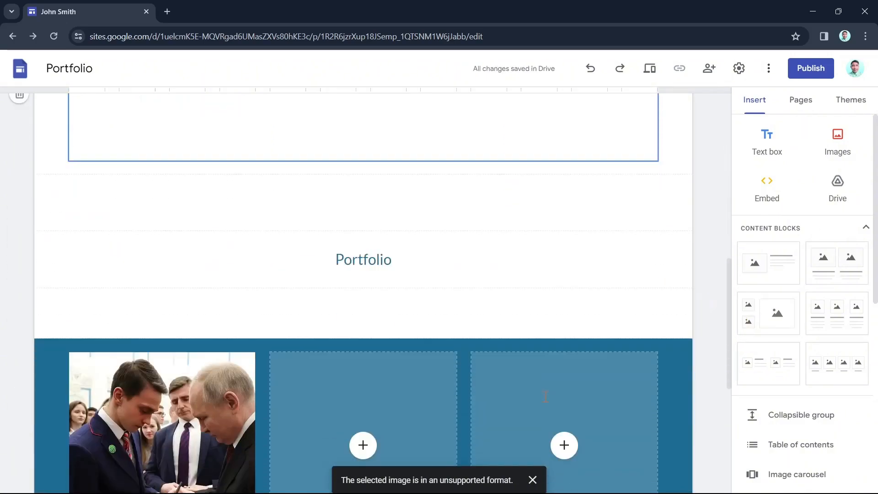
{"action": "scroll", "coordinate": [545, 395], "scroll_direction": "down", "scroll_amount": 8}
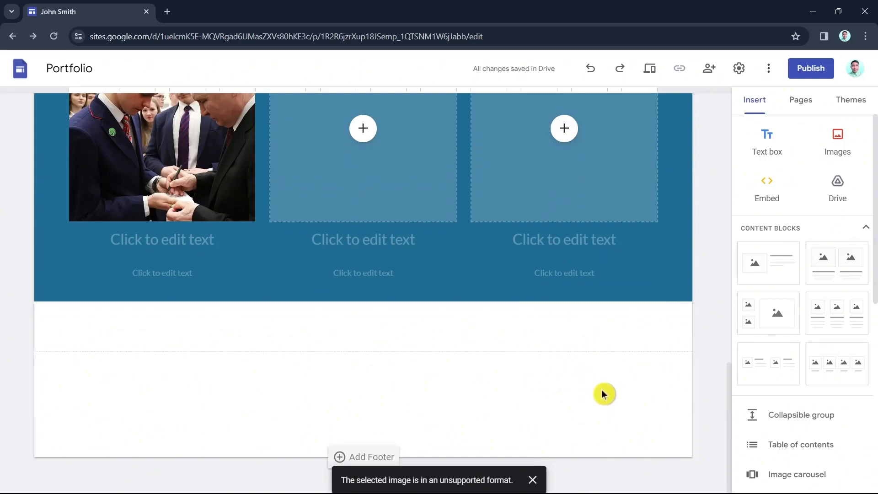
- Start a social links block and give its first link a Facebook logo found by searching Google Images for "facebook"
{"action": "scroll", "coordinate": [825, 389], "scroll_direction": "down", "scroll_amount": 6}
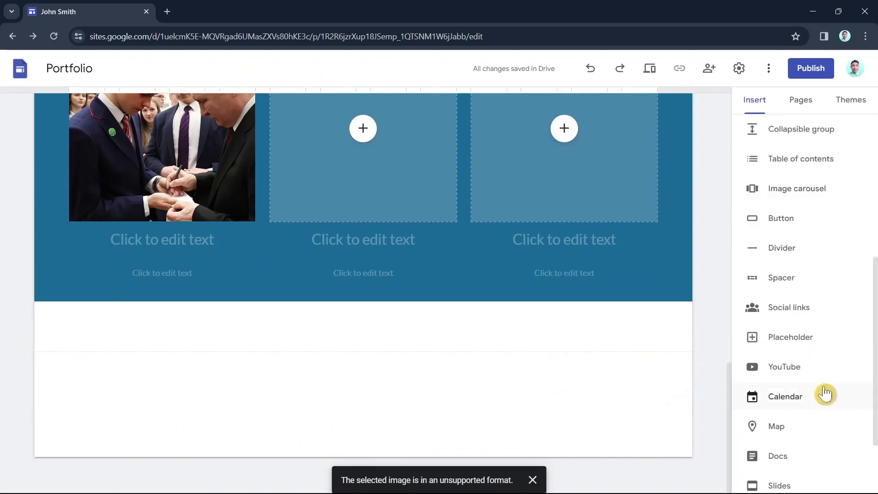
{"action": "scroll", "coordinate": [826, 393], "scroll_direction": "down", "scroll_amount": 2}
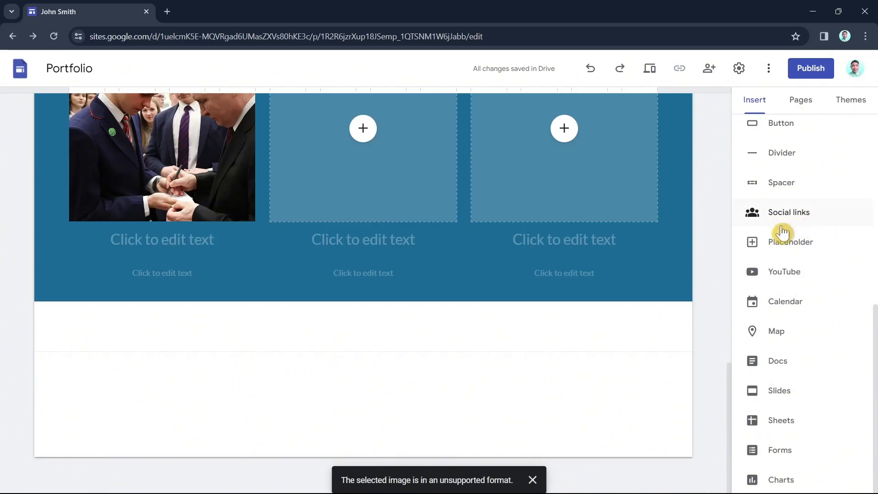
{"action": "left_click", "coordinate": [801, 221]}
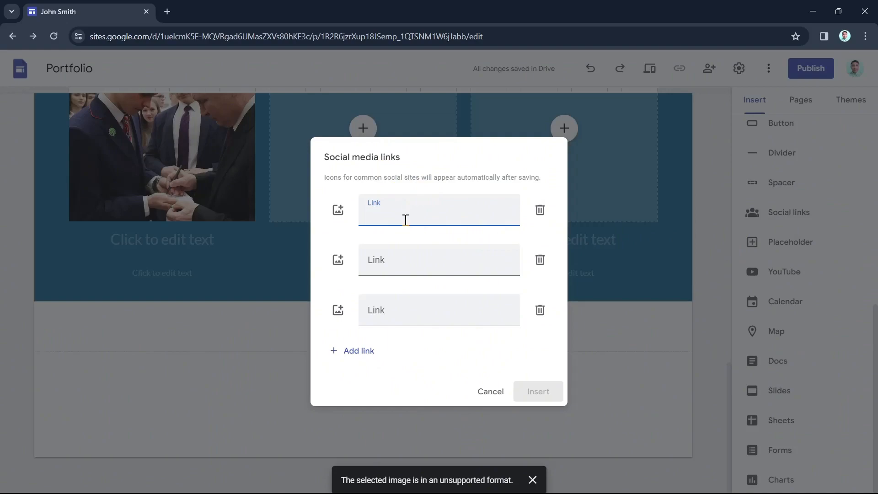
{"action": "left_click", "coordinate": [339, 212]}
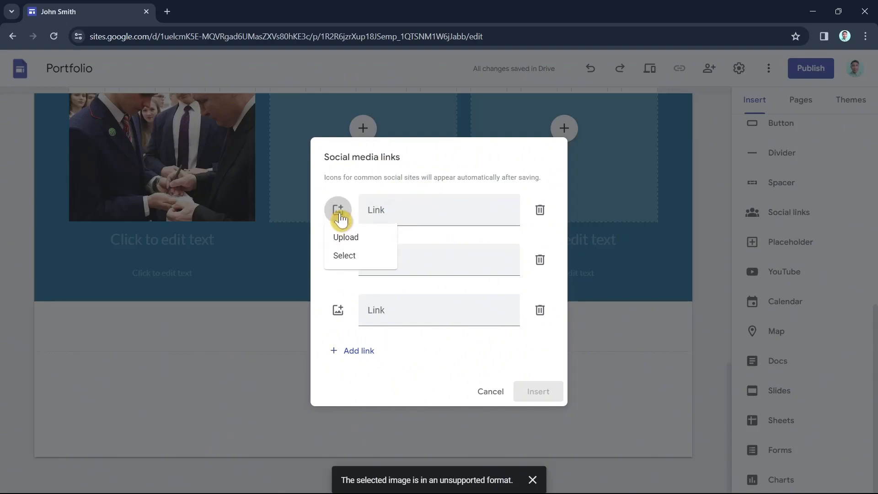
{"action": "left_click", "coordinate": [358, 255]}
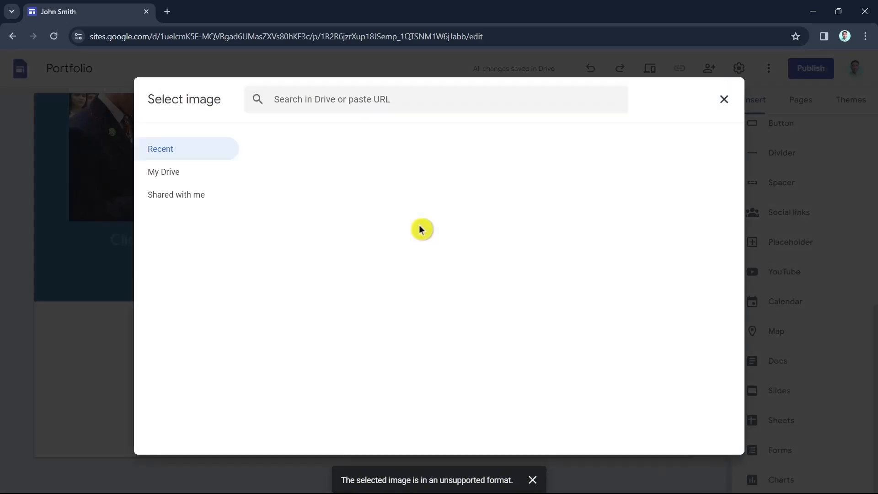
{"action": "left_click", "coordinate": [292, 135]}
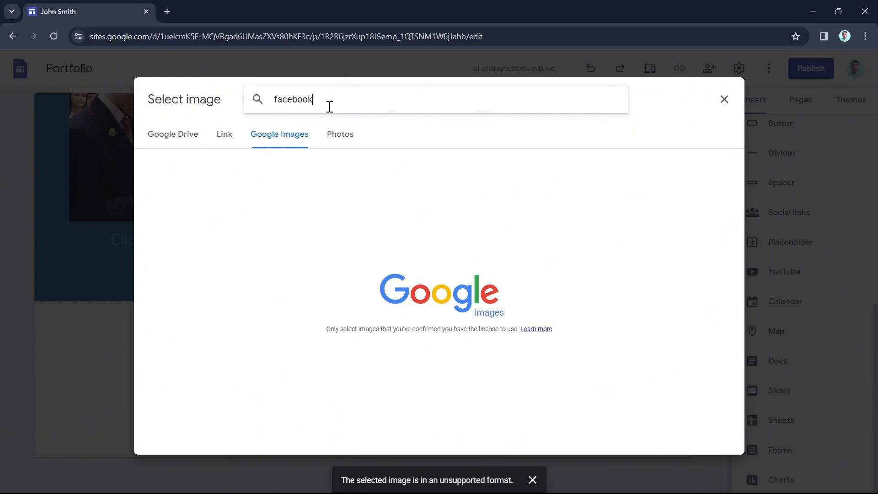
{"action": "key", "text": "Return"}
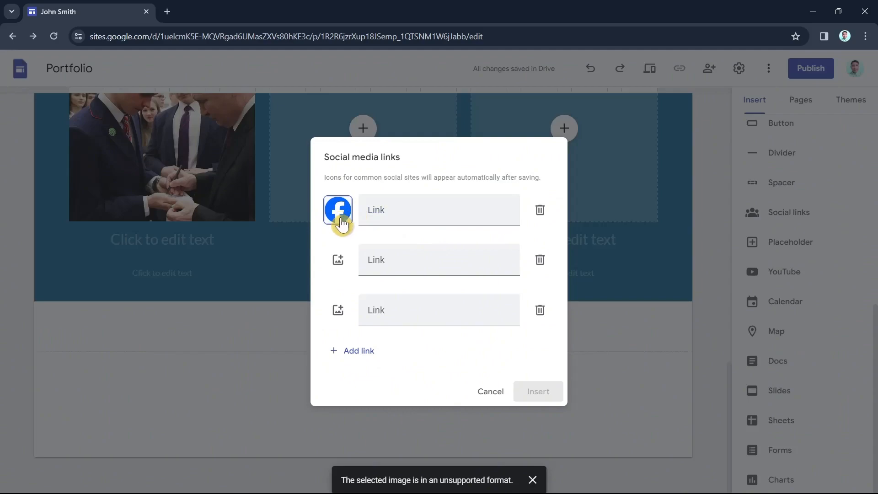
- Set the first social link to facebook.com and insert the social links block on the page
{"action": "left_click", "coordinate": [411, 214]}
{"action": "left_click", "coordinate": [429, 209]}
{"action": "type", "text": "facebook.com"}
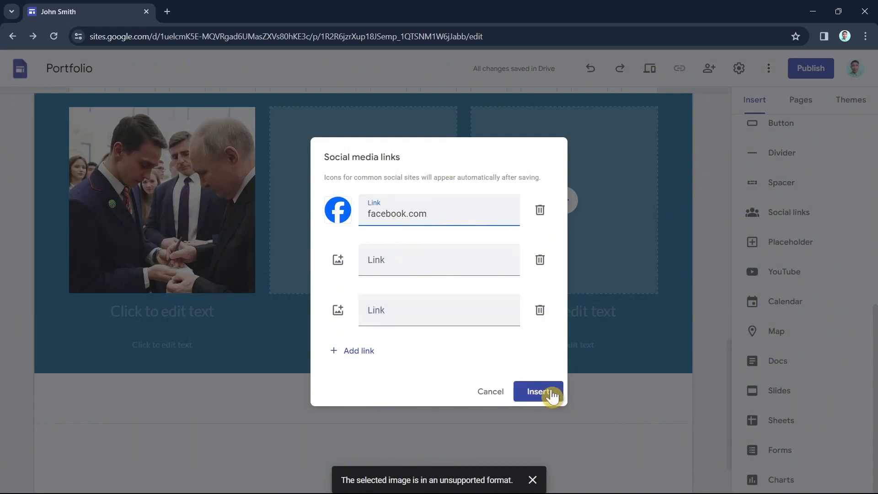
{"action": "left_click", "coordinate": [537, 392]}
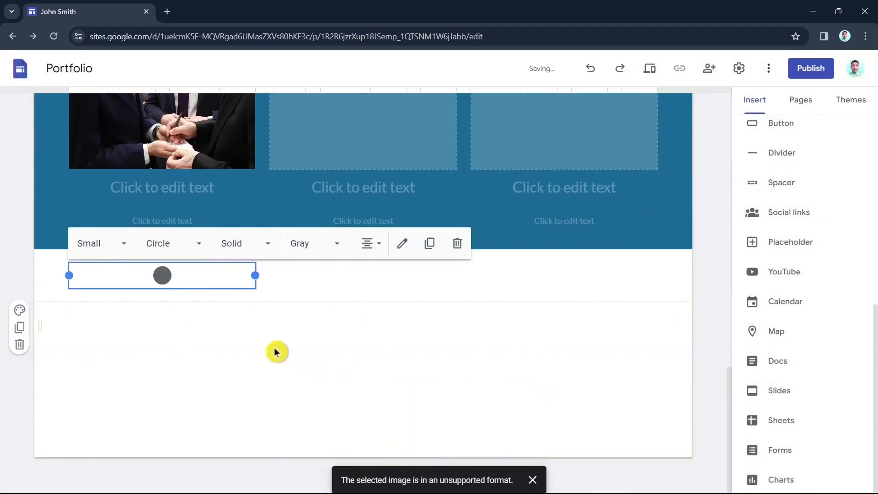
- Move the Facebook icon block toward the middle of its section and narrow it
{"action": "left_click_drag", "start_coordinate": [180, 286], "coordinate": [326, 283]}
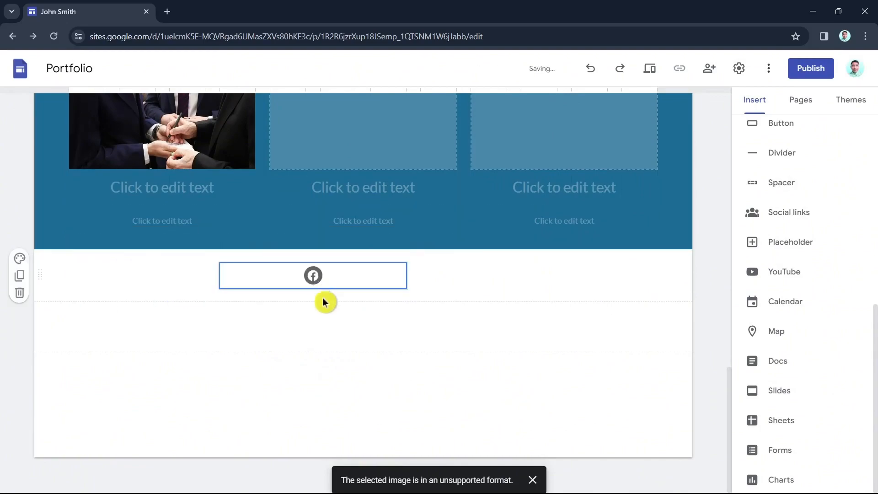
{"action": "left_click", "coordinate": [375, 278]}
{"action": "left_click_drag", "start_coordinate": [407, 275], "coordinate": [356, 275]}
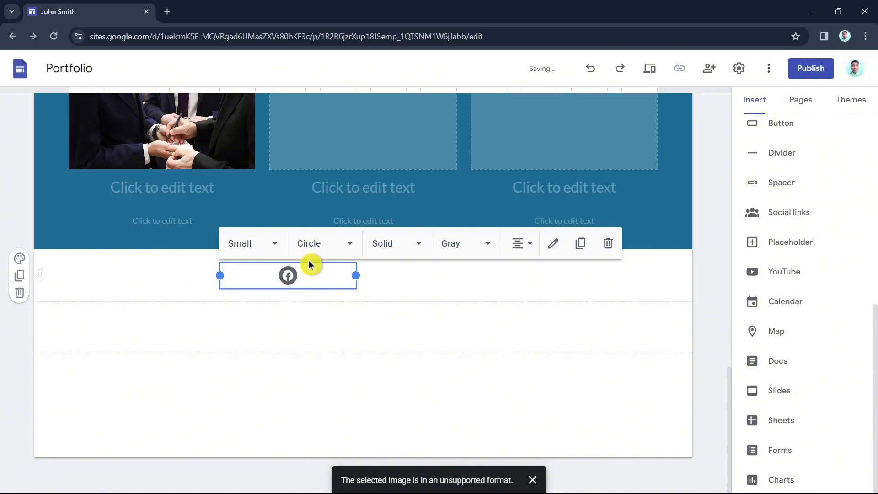
- Set the Facebook icon's size to Medium and its shape to Square
{"action": "left_click", "coordinate": [270, 252]}
{"action": "left_click", "coordinate": [267, 303]}
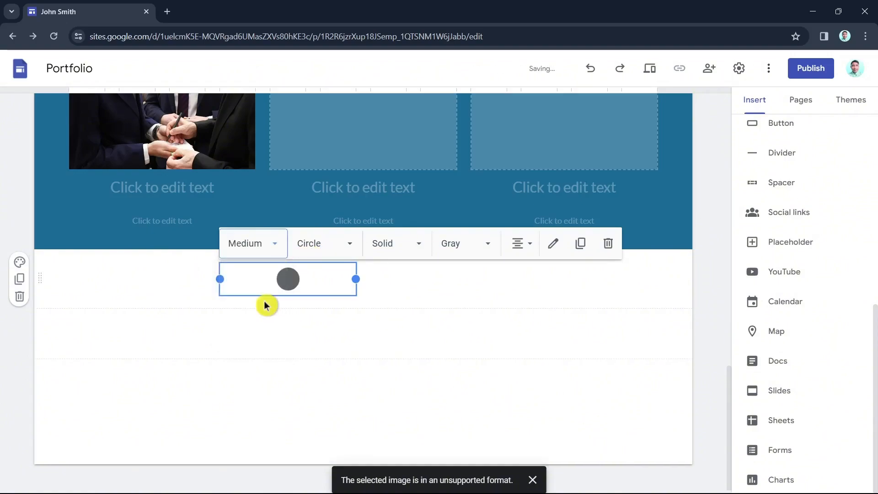
{"action": "left_click", "coordinate": [319, 247]}
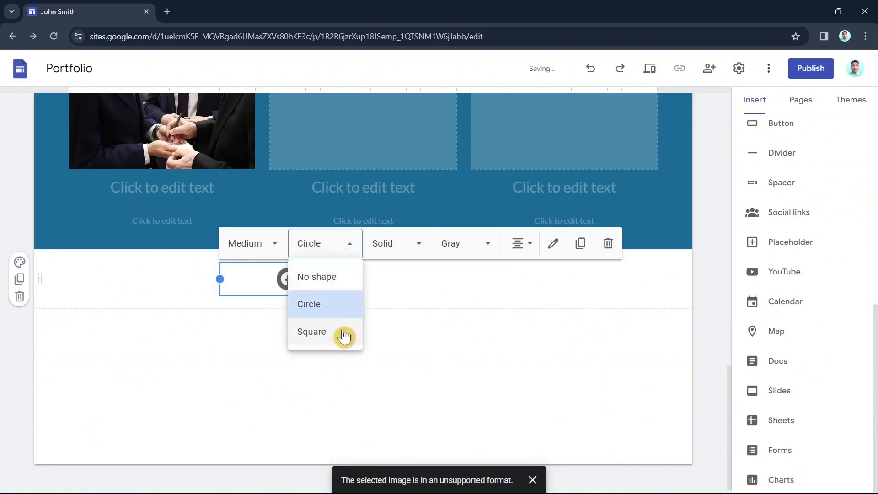
{"action": "left_click", "coordinate": [345, 334]}
{"action": "left_click", "coordinate": [328, 249]}
{"action": "left_click", "coordinate": [423, 298]}
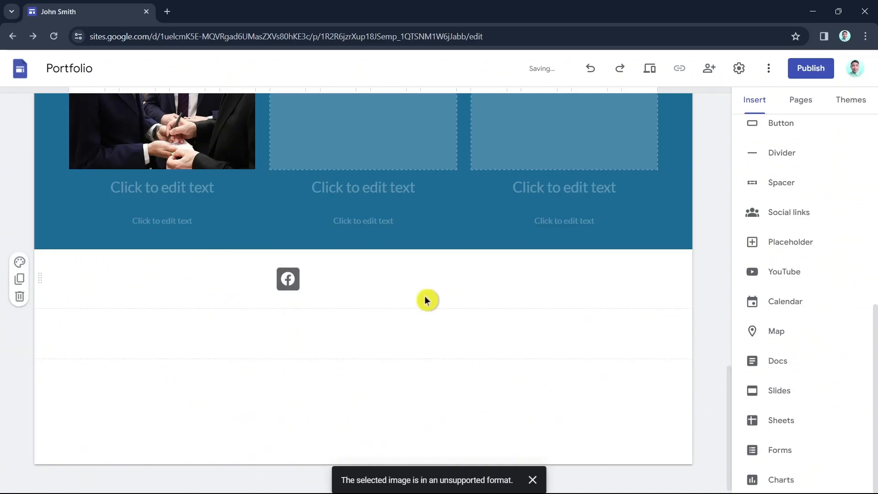
- Set the Facebook icon's style to Outline and its color to Colored
{"action": "left_click", "coordinate": [314, 275]}
{"action": "left_click", "coordinate": [374, 249]}
{"action": "left_click", "coordinate": [411, 305]}
{"action": "left_click", "coordinate": [407, 253]}
{"action": "left_click", "coordinate": [401, 277]}
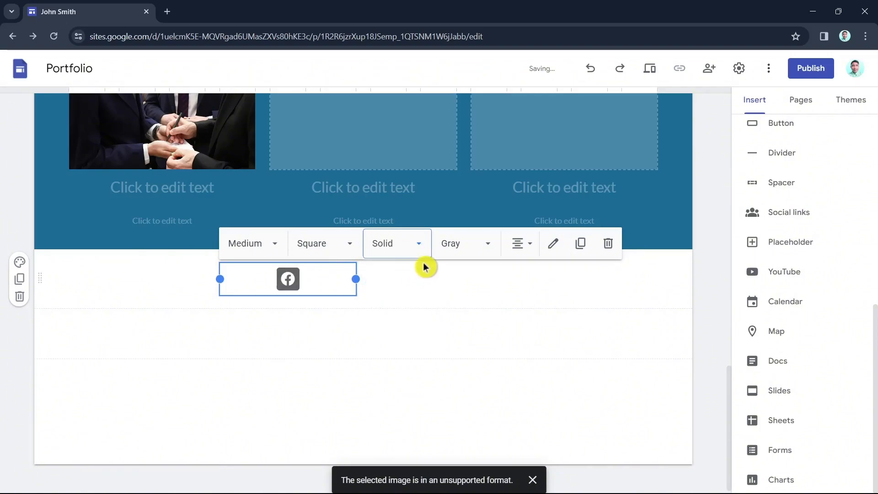
{"action": "left_click", "coordinate": [396, 252]}
{"action": "left_click", "coordinate": [402, 303]}
{"action": "left_click", "coordinate": [460, 251]}
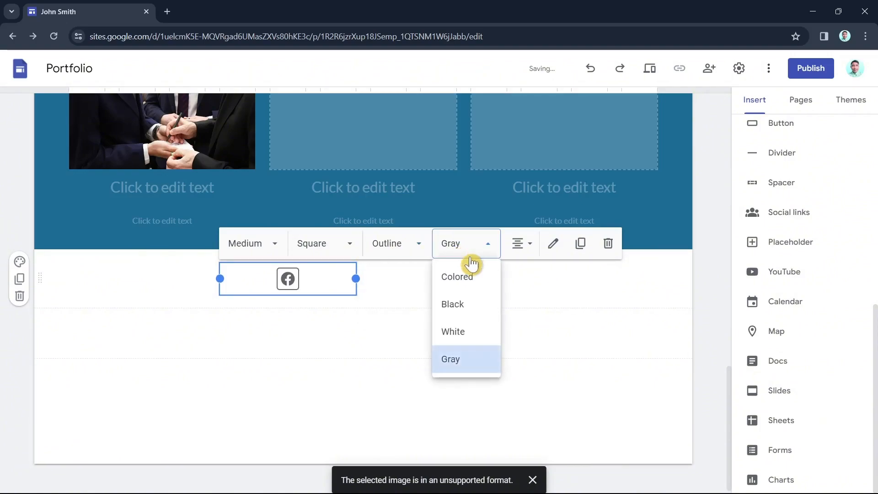
{"action": "left_click", "coordinate": [469, 287]}
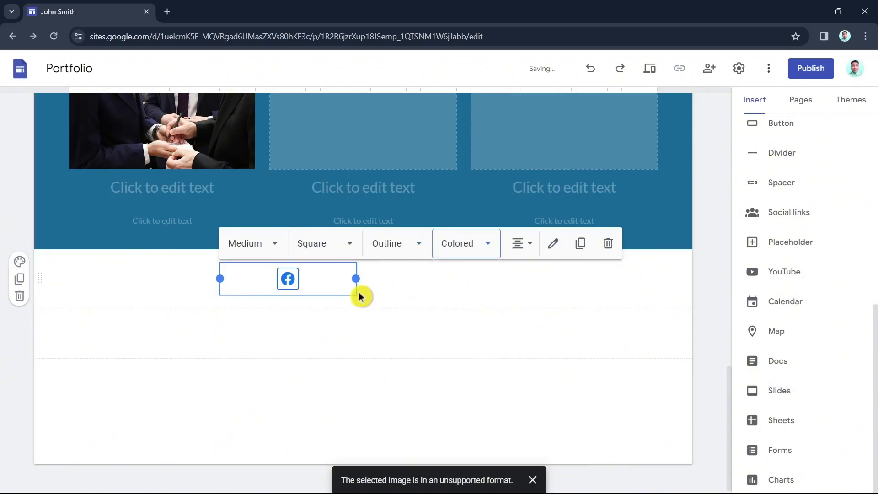
- Center the Facebook icon block horizontally in its section
{"action": "left_click", "coordinate": [396, 297]}
{"action": "left_click_drag", "start_coordinate": [292, 284], "coordinate": [355, 276]}
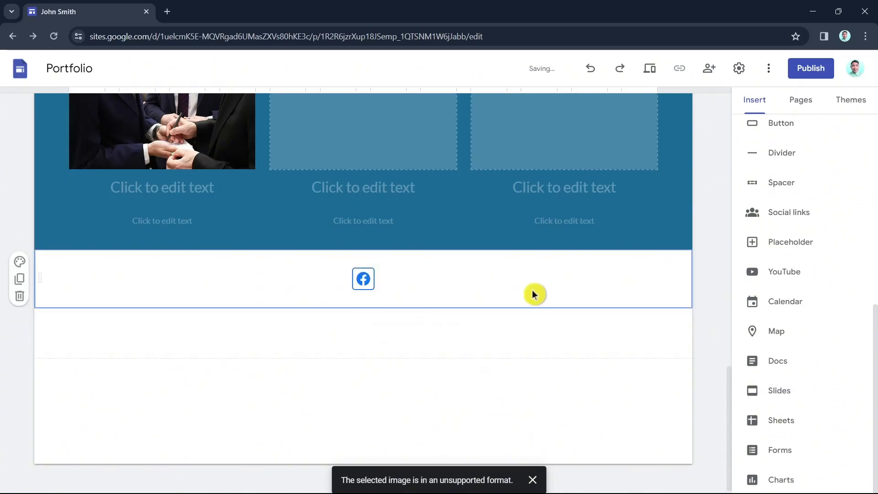
{"action": "left_click", "coordinate": [772, 219]}
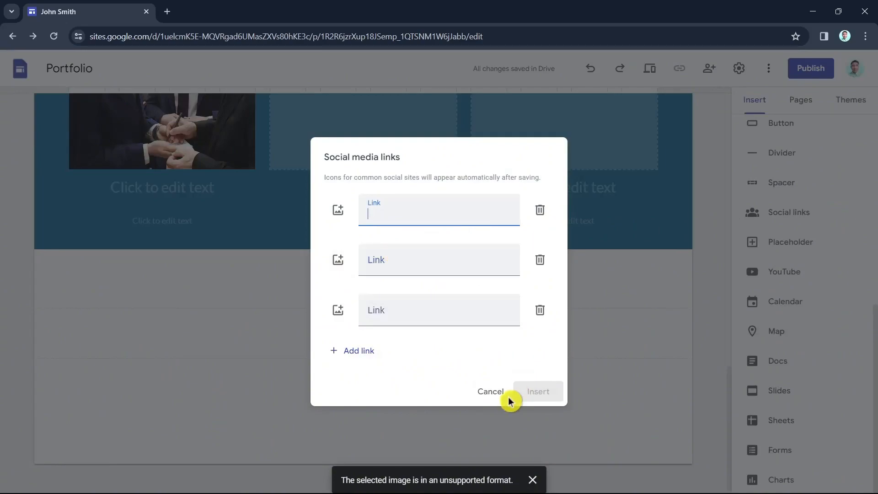
{"action": "left_click", "coordinate": [507, 390]}
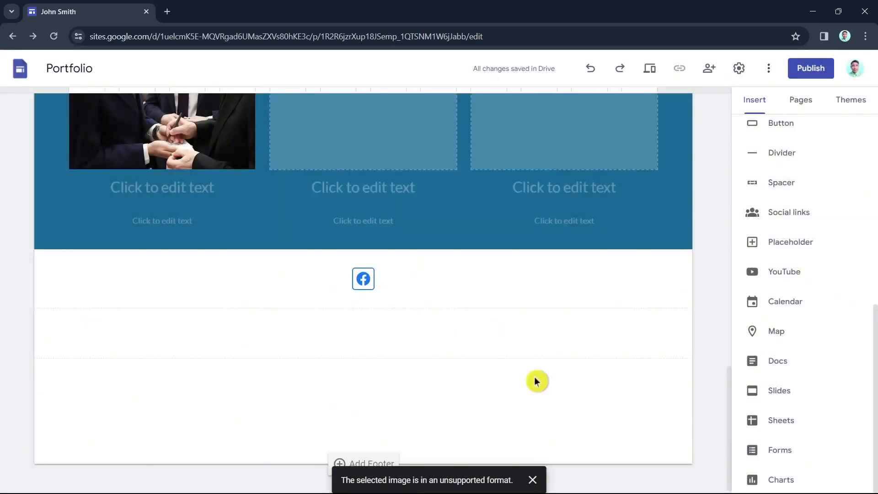
- Look over the home page, open the About page, and examine the Project Page's layout from start to end
{"action": "scroll", "coordinate": [534, 421], "scroll_direction": "up", "scroll_amount": 1}
{"action": "scroll", "coordinate": [531, 425], "scroll_direction": "up", "scroll_amount": 8}
{"action": "scroll", "coordinate": [538, 366], "scroll_direction": "up", "scroll_amount": 2}
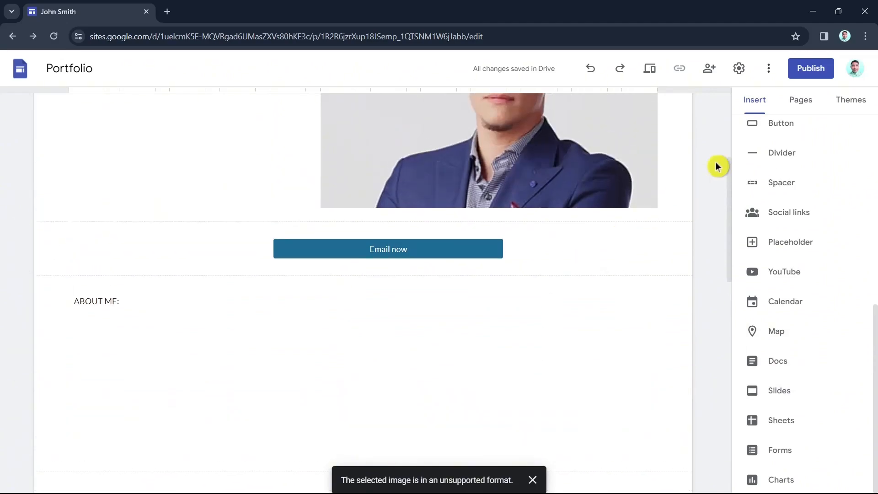
{"action": "left_click", "coordinate": [794, 103]}
{"action": "scroll", "coordinate": [615, 247], "scroll_direction": "up", "scroll_amount": 4}
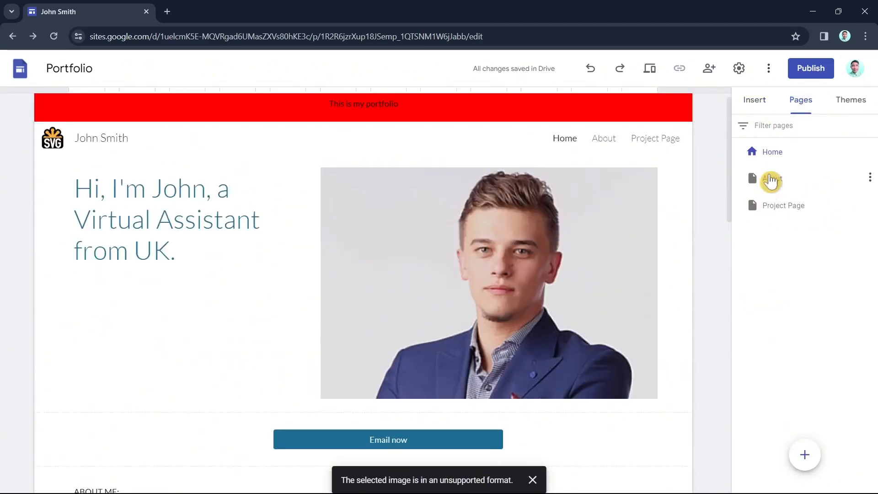
{"action": "left_click", "coordinate": [785, 194]}
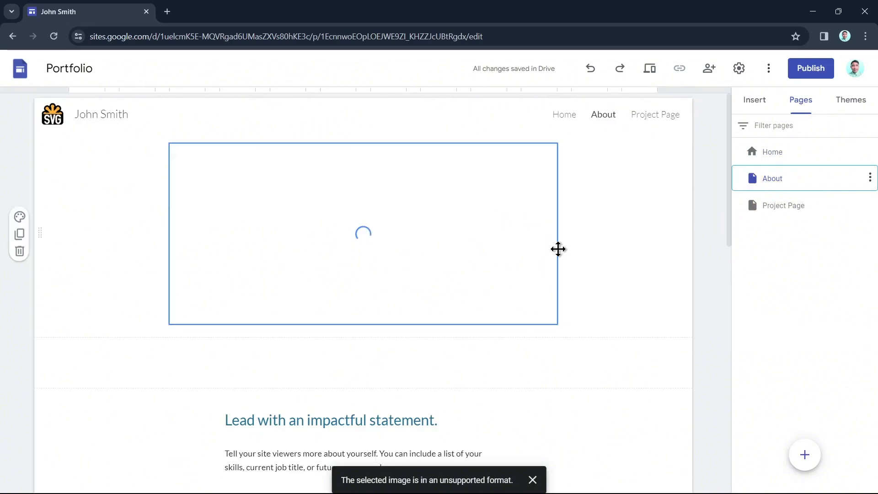
{"action": "left_click", "coordinate": [763, 213]}
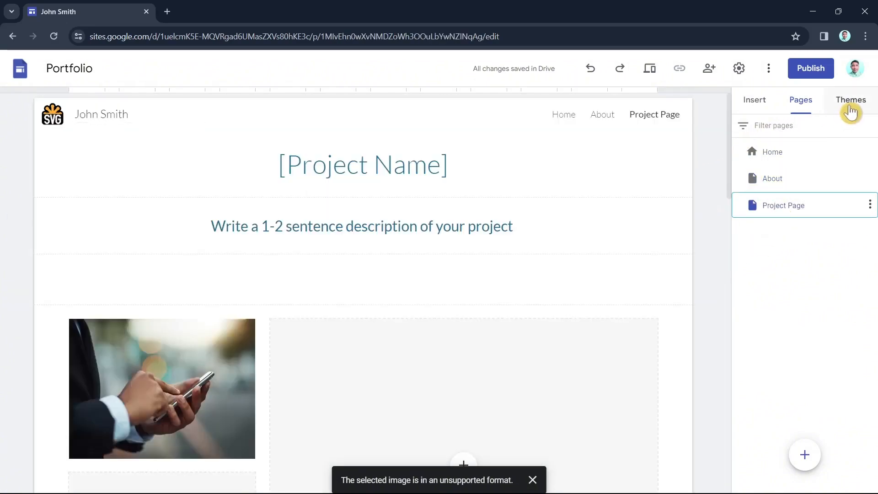
{"action": "scroll", "coordinate": [594, 301], "scroll_direction": "down", "scroll_amount": 7}
{"action": "scroll", "coordinate": [612, 340], "scroll_direction": "up", "scroll_amount": 7}
{"action": "scroll", "coordinate": [569, 341], "scroll_direction": "down", "scroll_amount": 7}
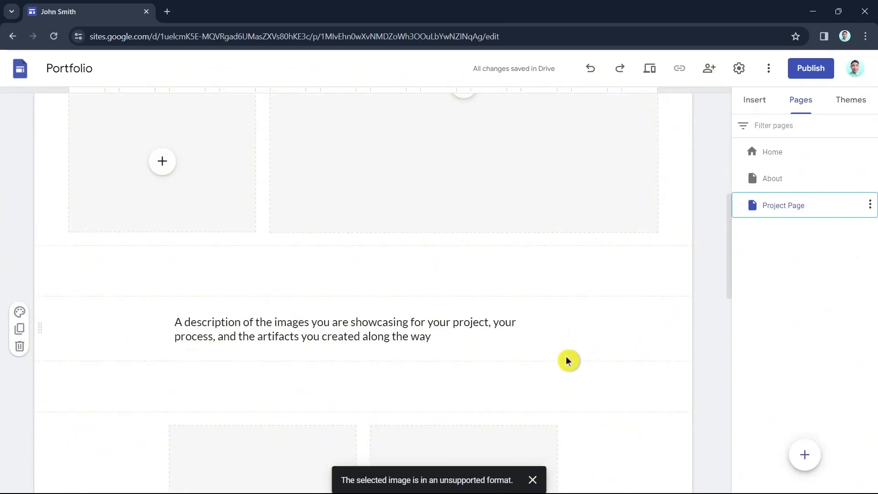
{"action": "scroll", "coordinate": [570, 356], "scroll_direction": "down", "scroll_amount": 5}
{"action": "scroll", "coordinate": [594, 349], "scroll_direction": "up", "scroll_amount": 5}
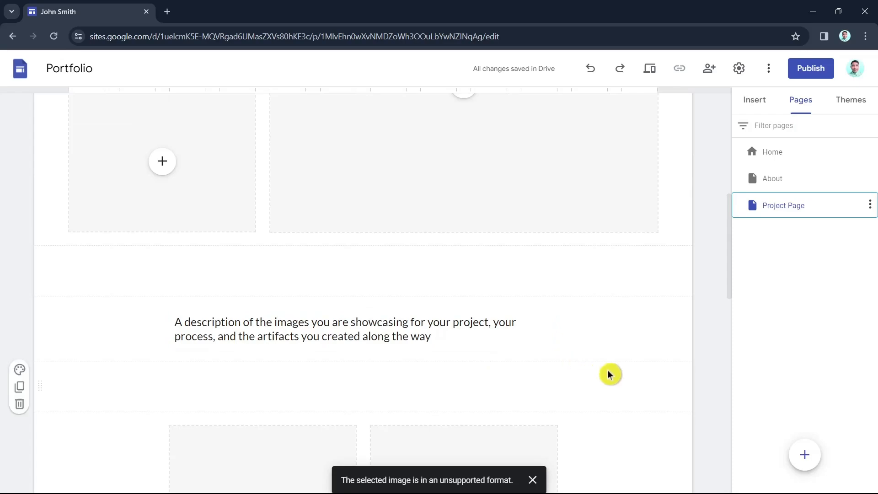
{"action": "scroll", "coordinate": [571, 384], "scroll_direction": "down", "scroll_amount": 8}
{"action": "scroll", "coordinate": [618, 391], "scroll_direction": "up", "scroll_amount": 15}
- Try other accent colors on the Simple theme, return to blue, and set its font style to Classic
{"action": "left_click", "coordinate": [855, 100]}
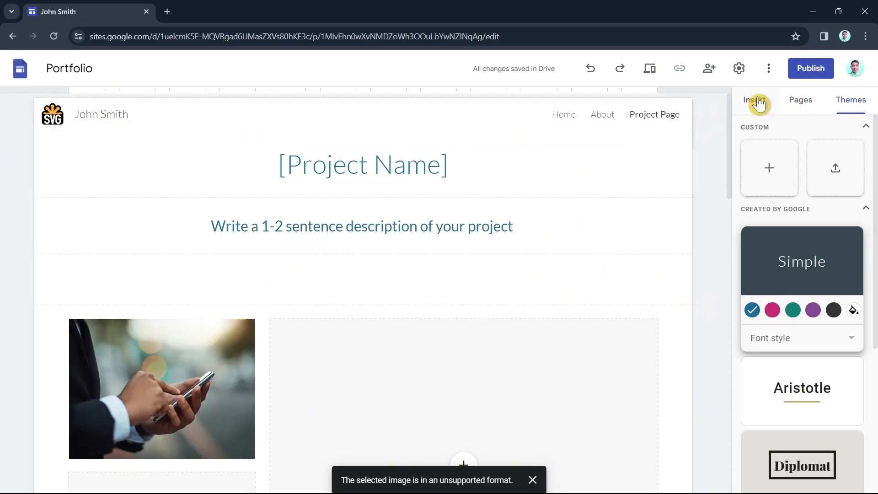
{"action": "left_click", "coordinate": [774, 315]}
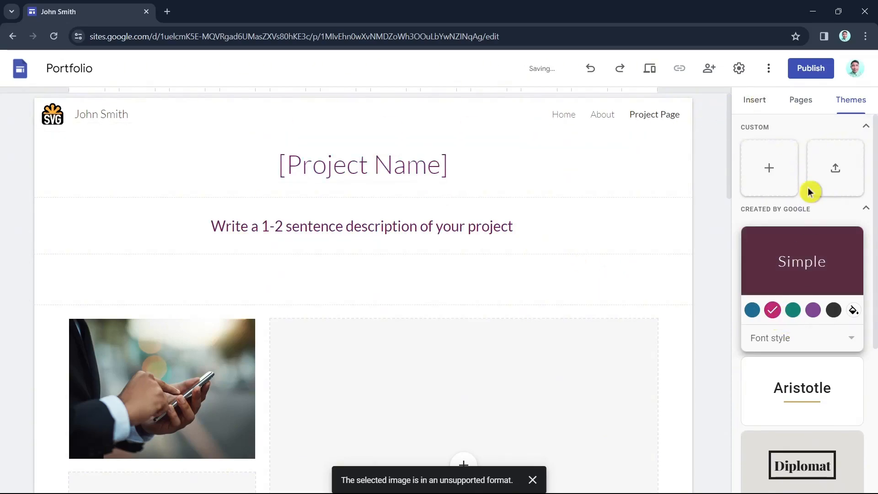
{"action": "left_click", "coordinate": [755, 101]}
{"action": "left_click", "coordinate": [855, 100]}
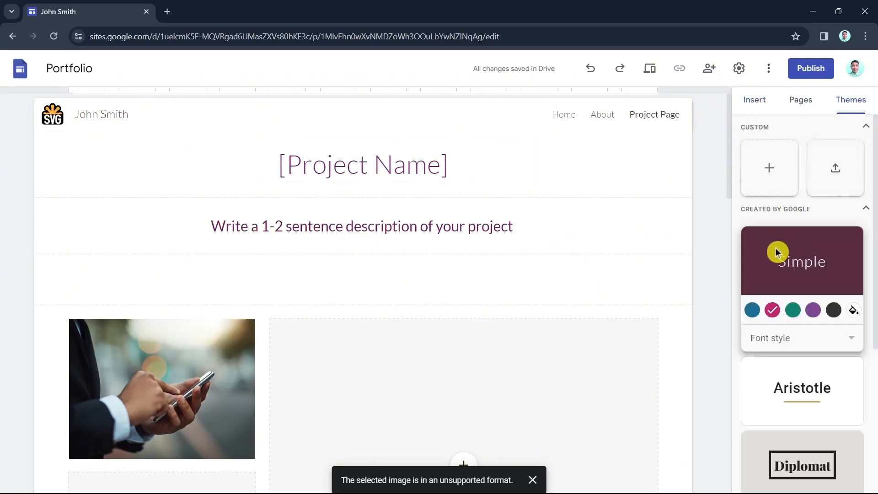
{"action": "left_click", "coordinate": [794, 318]}
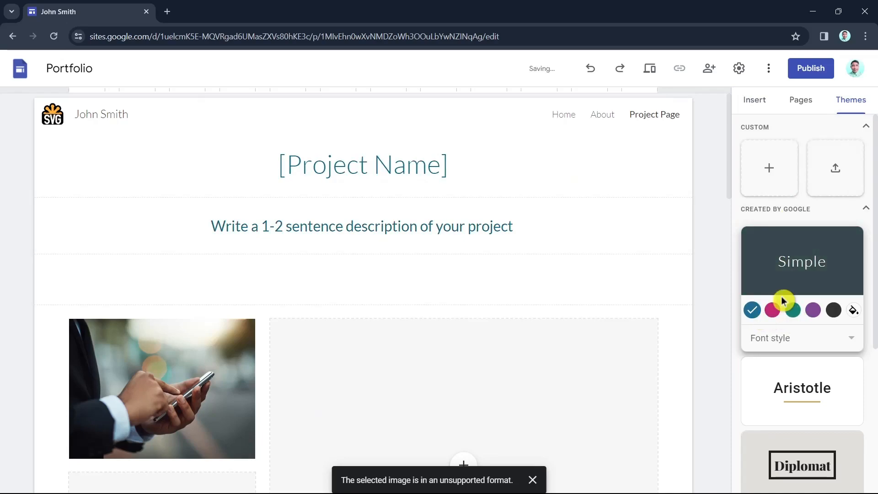
{"action": "left_click", "coordinate": [830, 344]}
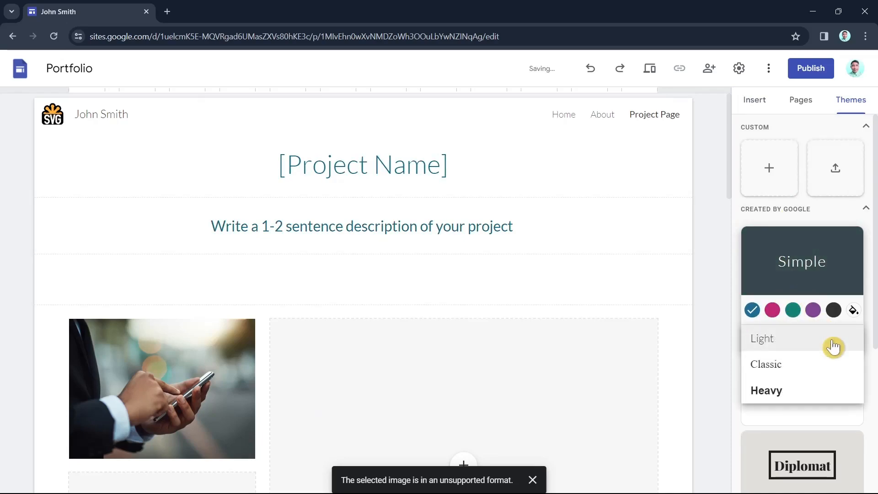
{"action": "left_click", "coordinate": [809, 373]}
- Compare the Impression, Level and Vision themes and apply the Diplomat theme to the site
{"action": "scroll", "coordinate": [838, 337], "scroll_direction": "down", "scroll_amount": 4}
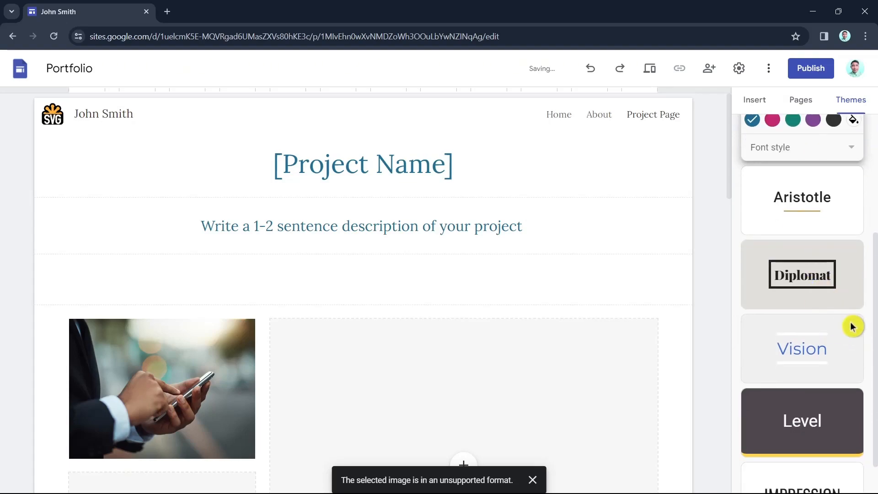
{"action": "scroll", "coordinate": [839, 365], "scroll_direction": "down", "scroll_amount": 1}
{"action": "left_click", "coordinate": [825, 430]}
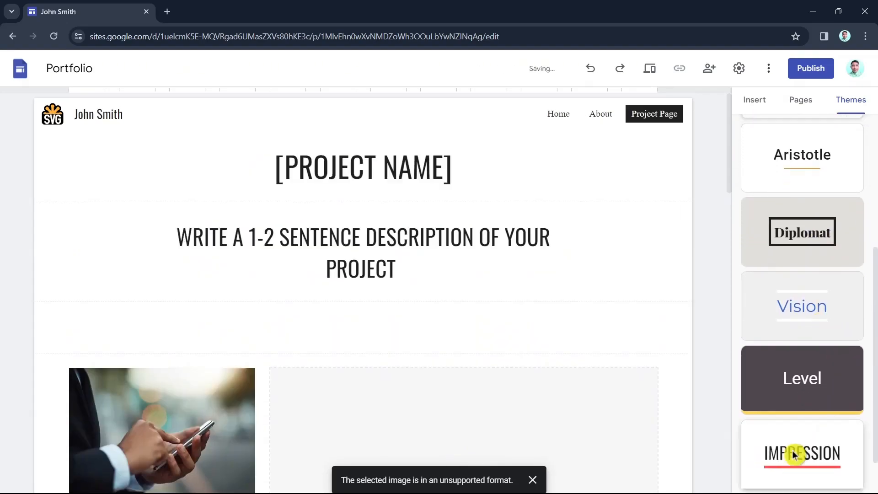
{"action": "left_click", "coordinate": [818, 336]}
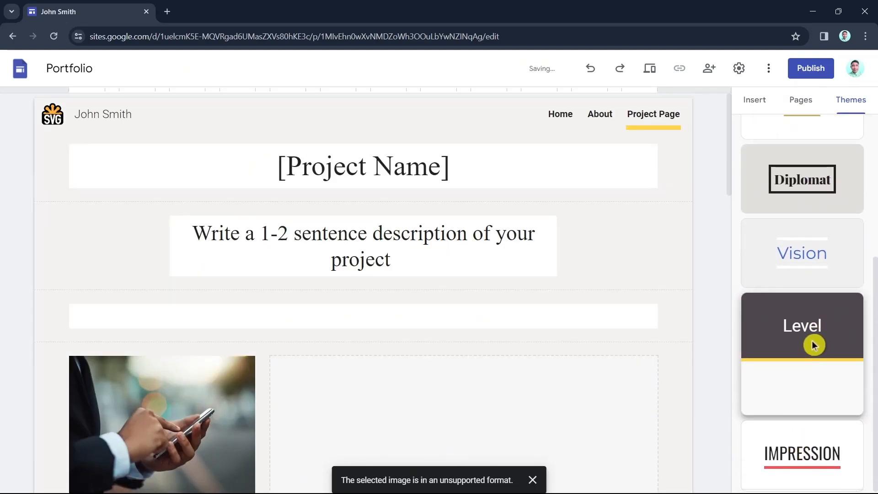
{"action": "left_click", "coordinate": [807, 259]}
{"action": "left_click", "coordinate": [808, 188]}
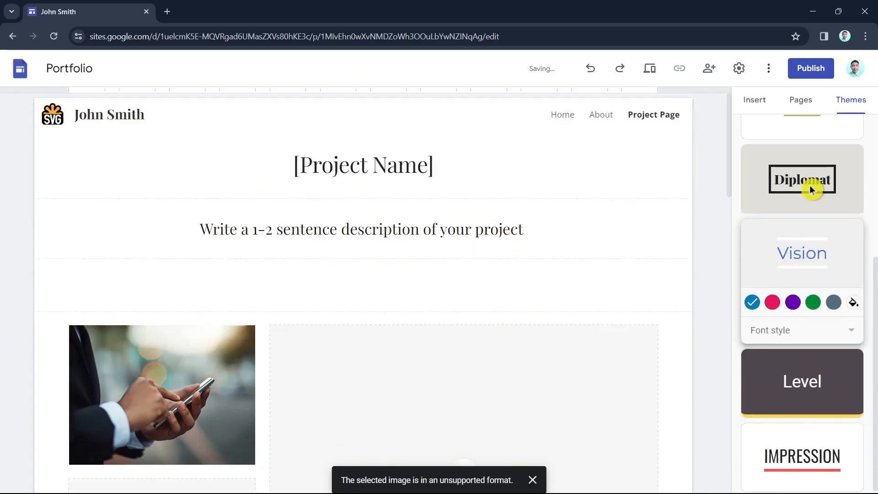
- Try the Aristotle and Simple themes and return to the Diplomat theme, setting its color to navy blue
{"action": "scroll", "coordinate": [842, 271], "scroll_direction": "up", "scroll_amount": 5}
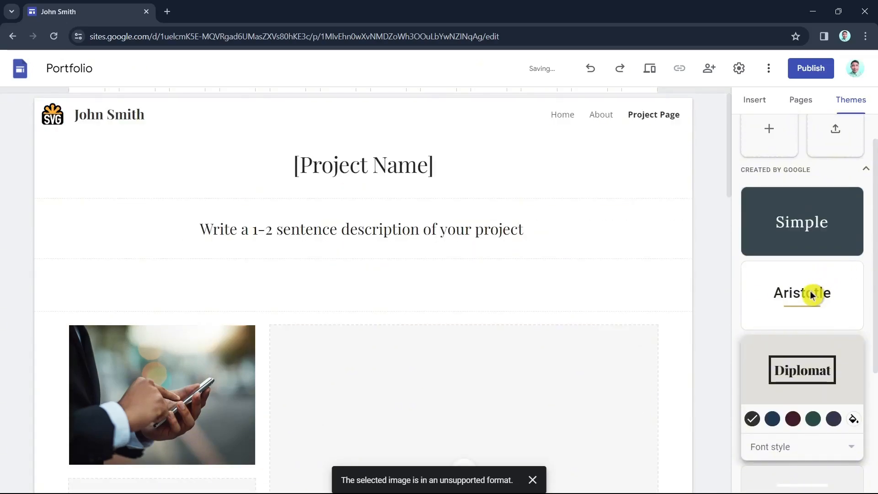
{"action": "left_click", "coordinate": [809, 290]}
{"action": "left_click", "coordinate": [803, 205]}
{"action": "scroll", "coordinate": [813, 352], "scroll_direction": "down", "scroll_amount": 4}
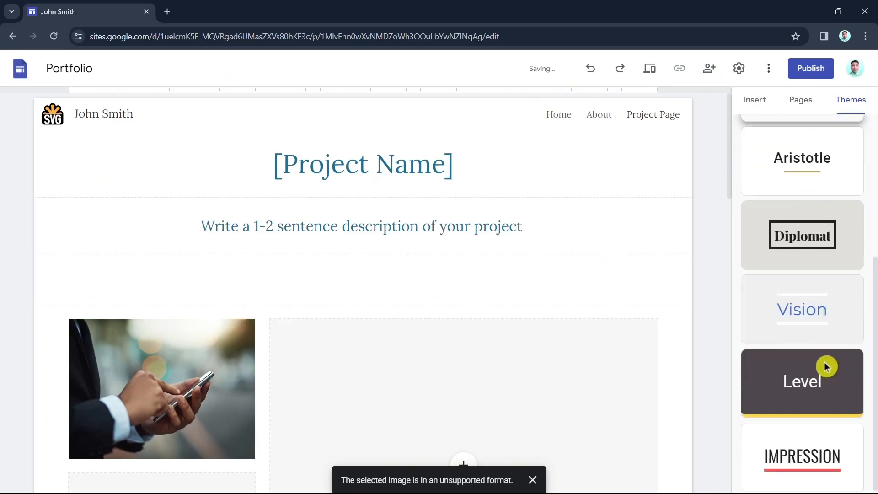
{"action": "left_click", "coordinate": [802, 241]}
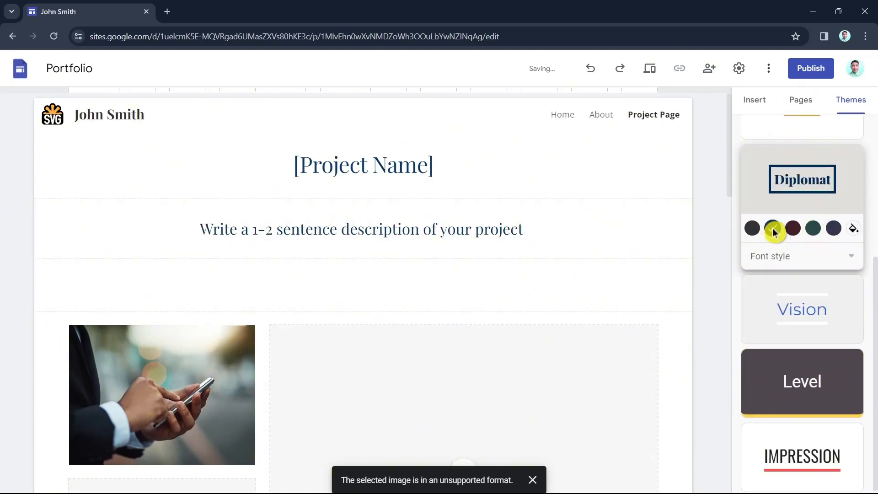
- Look through the insertable content elements, open the Home page, and review its layout from start to end
{"action": "left_click", "coordinate": [760, 105]}
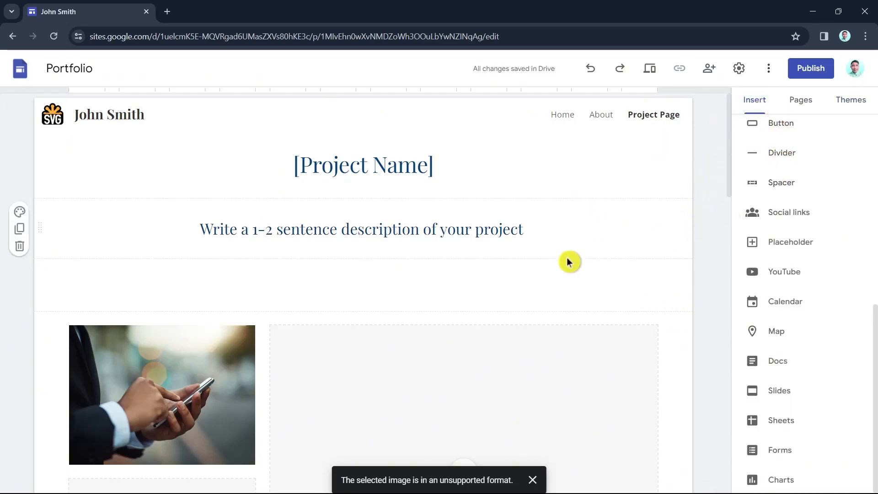
{"action": "scroll", "coordinate": [568, 251], "scroll_direction": "down", "scroll_amount": 5}
{"action": "scroll", "coordinate": [569, 251], "scroll_direction": "up", "scroll_amount": 5}
{"action": "left_click", "coordinate": [800, 100]}
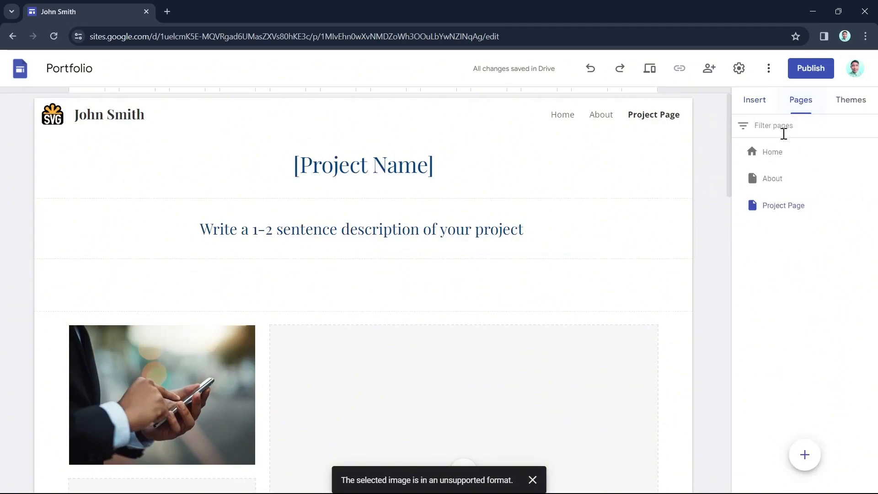
{"action": "left_click", "coordinate": [767, 155]}
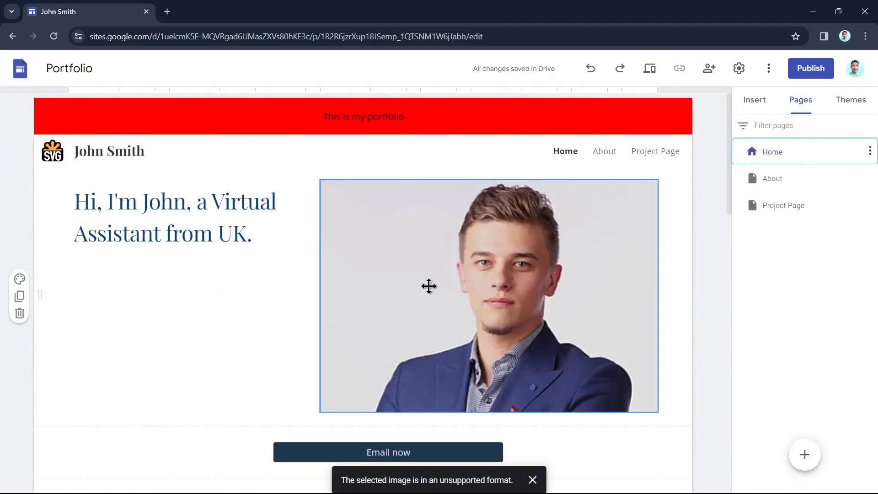
{"action": "scroll", "coordinate": [629, 397], "scroll_direction": "down", "scroll_amount": 9}
{"action": "scroll", "coordinate": [629, 392], "scroll_direction": "up", "scroll_amount": 9}
- Examine the site's web publishing settings without publishing, and view the additional site options
{"action": "left_click", "coordinate": [821, 74]}
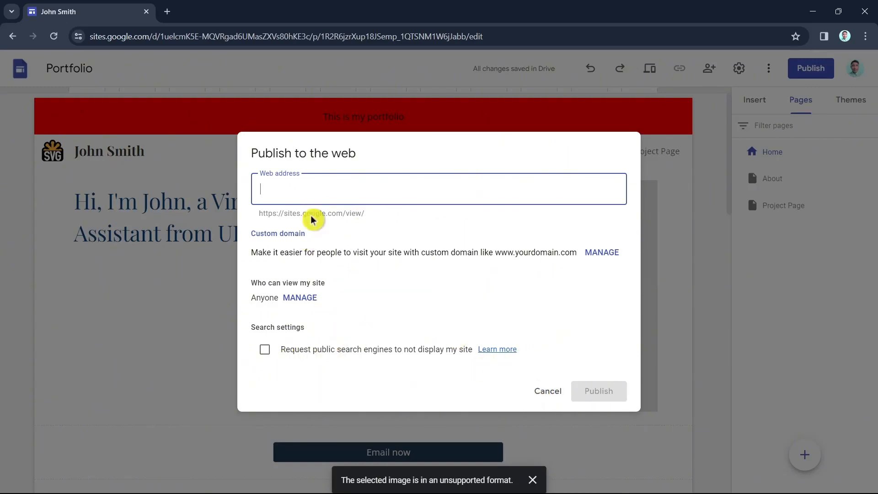
{"action": "left_click", "coordinate": [559, 393]}
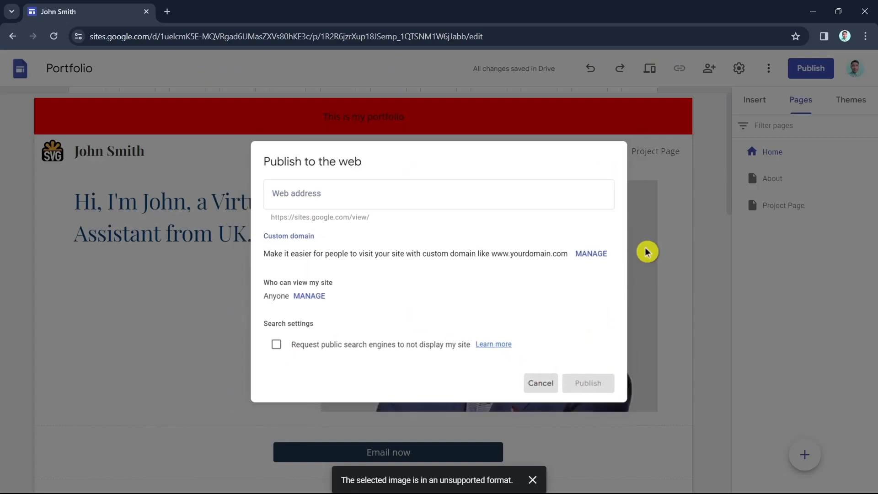
{"action": "left_click", "coordinate": [770, 71]}
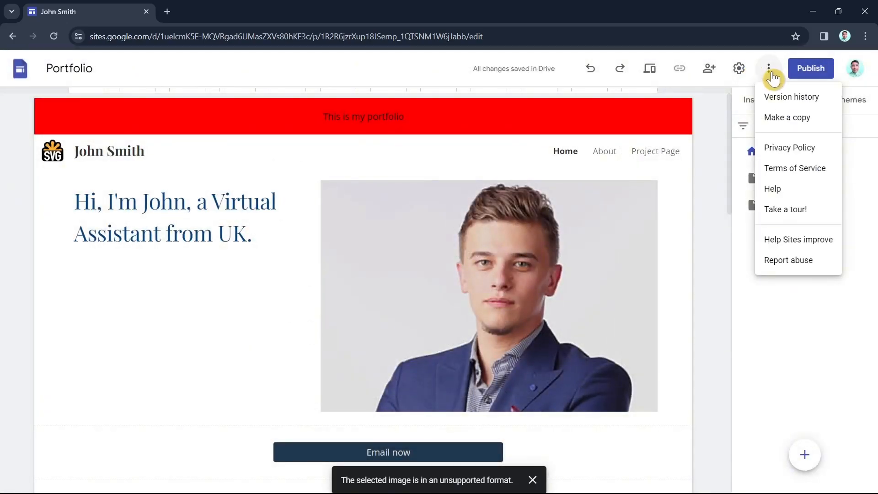
{"action": "left_click", "coordinate": [771, 70]}
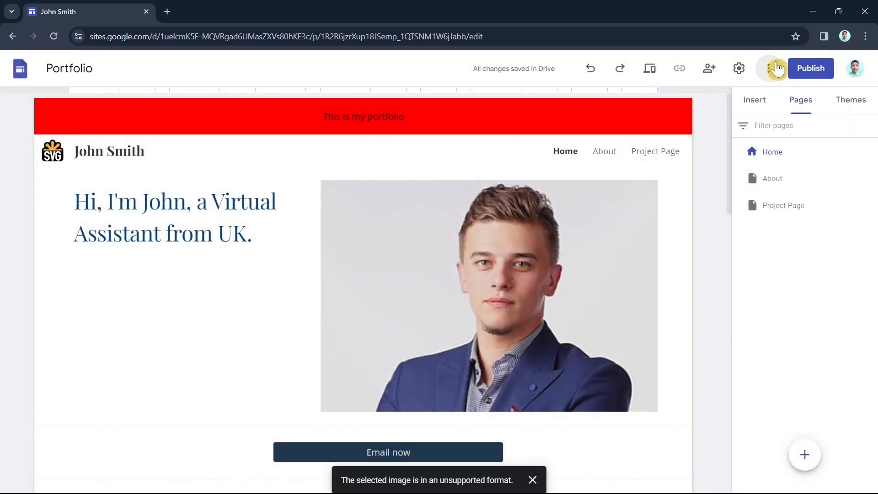
- Preview the site at large-screen size and look through the whole home page
{"action": "left_click", "coordinate": [651, 77]}
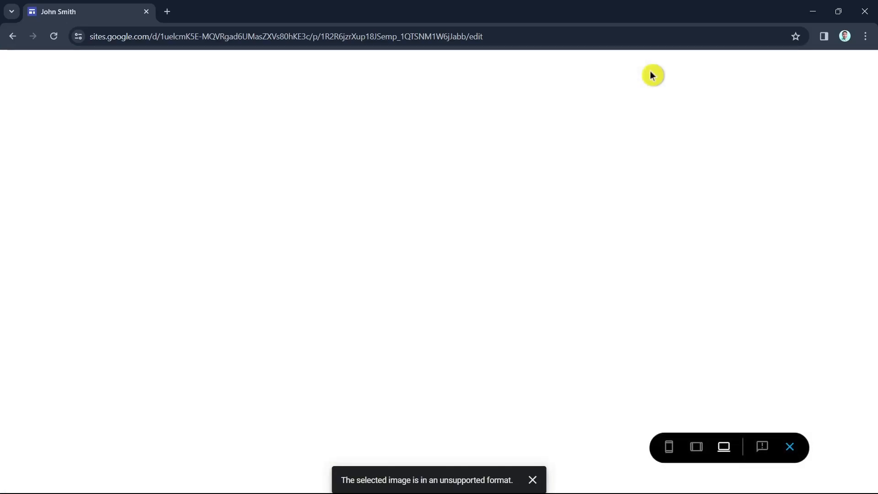
{"action": "scroll", "coordinate": [266, 292], "scroll_direction": "down", "scroll_amount": 7}
{"action": "scroll", "coordinate": [439, 325], "scroll_direction": "up", "scroll_amount": 7}
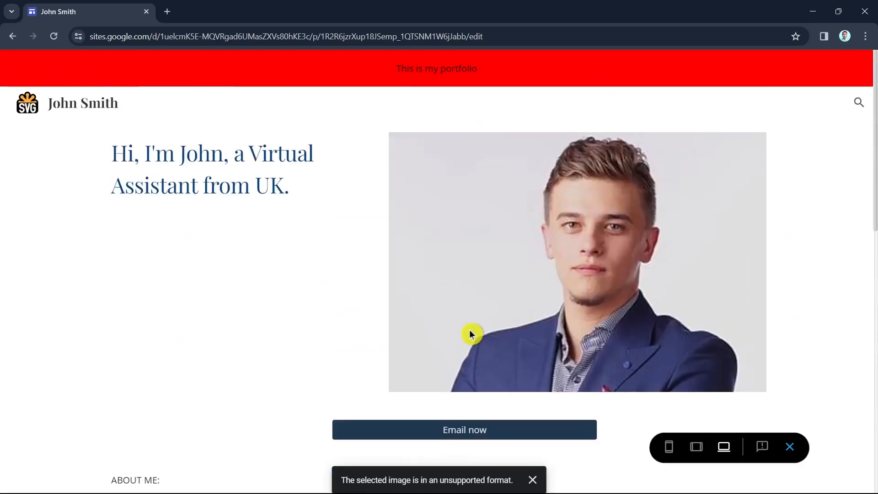
{"action": "scroll", "coordinate": [400, 271], "scroll_direction": "down", "scroll_amount": 8}
{"action": "scroll", "coordinate": [626, 319], "scroll_direction": "up", "scroll_amount": 7}
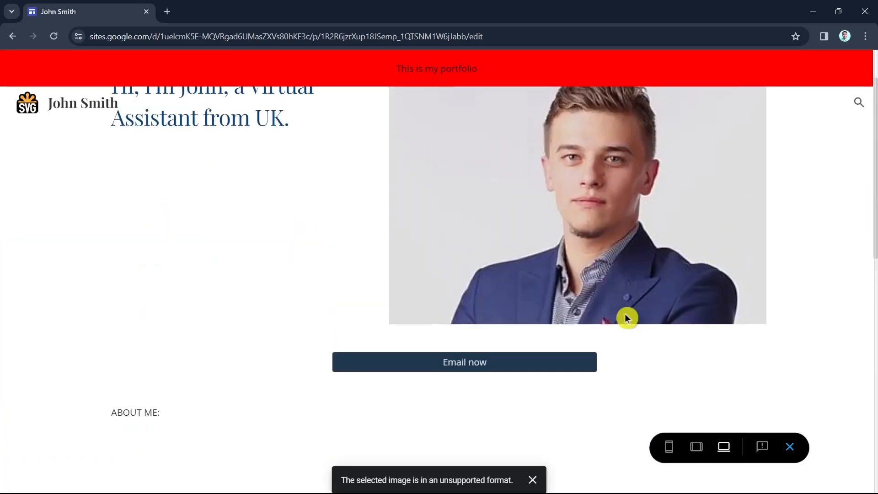
- Check the home page preview at phone and tablet sizes, and return to the editor
{"action": "left_click", "coordinate": [670, 449]}
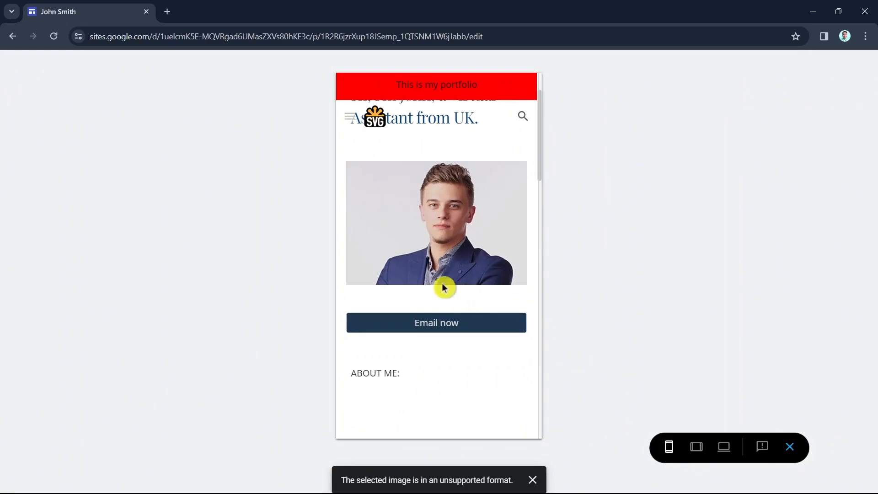
{"action": "scroll", "coordinate": [439, 280], "scroll_direction": "down", "scroll_amount": 10}
{"action": "scroll", "coordinate": [455, 287], "scroll_direction": "up", "scroll_amount": 8}
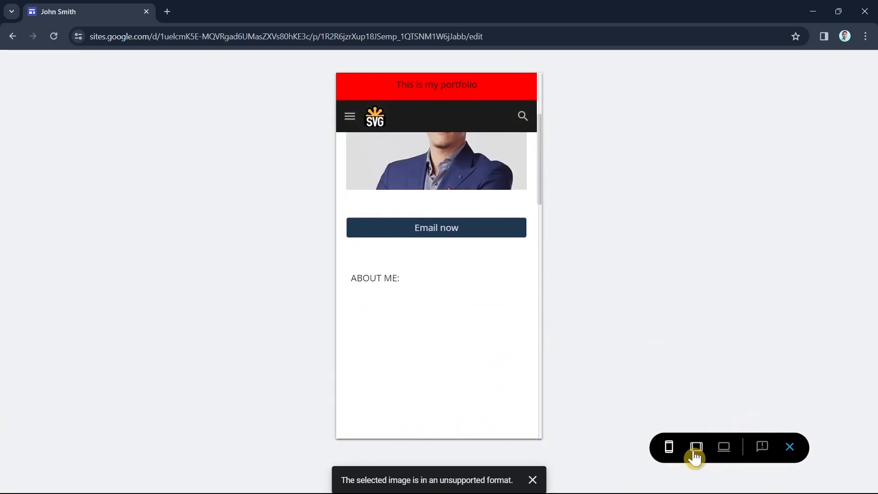
{"action": "left_click", "coordinate": [696, 447]}
{"action": "scroll", "coordinate": [517, 380], "scroll_direction": "up", "scroll_amount": 3}
{"action": "scroll", "coordinate": [501, 362], "scroll_direction": "down", "scroll_amount": 5}
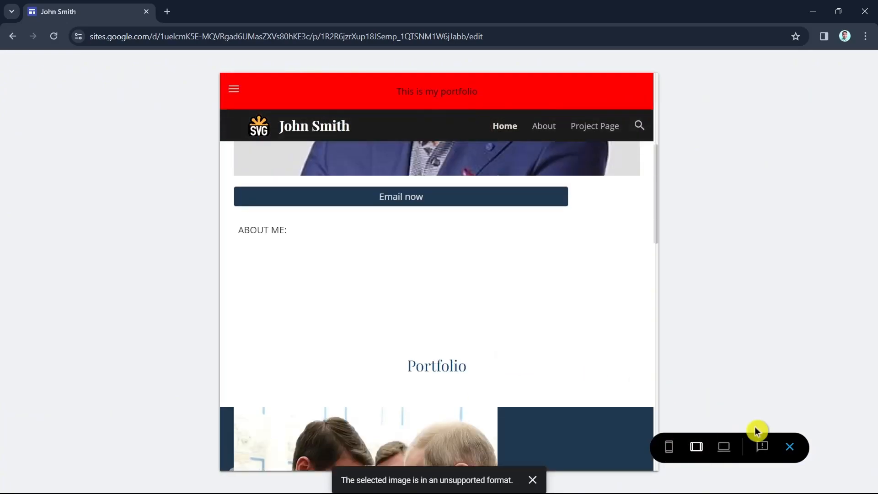
{"action": "left_click", "coordinate": [789, 446]}
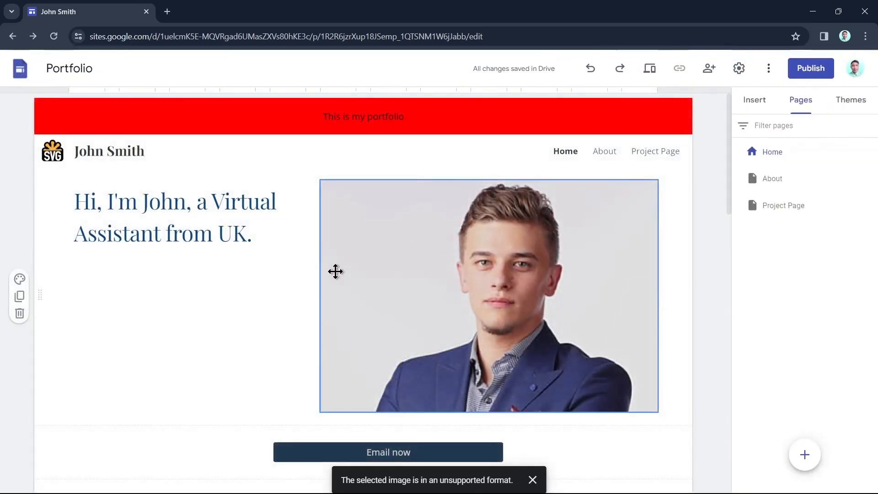